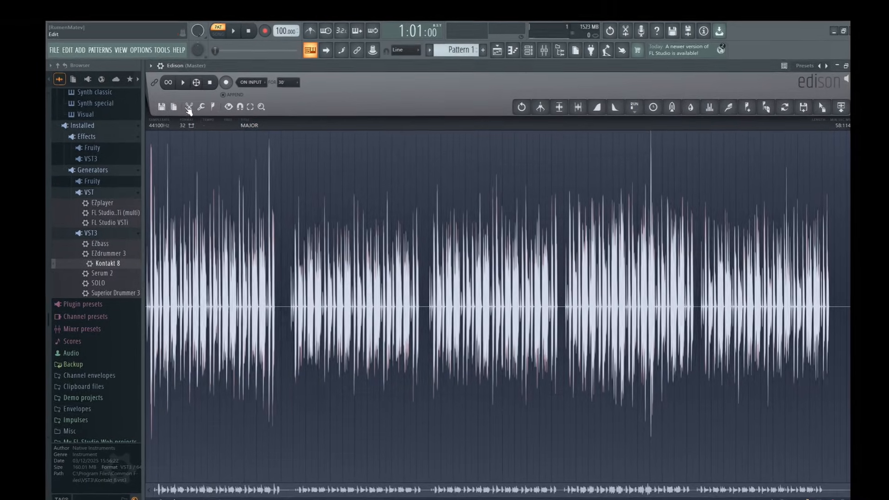
Step: Play the beginning of the recording and start a selection at the onset of the first note, at 0:104
click(181, 81)
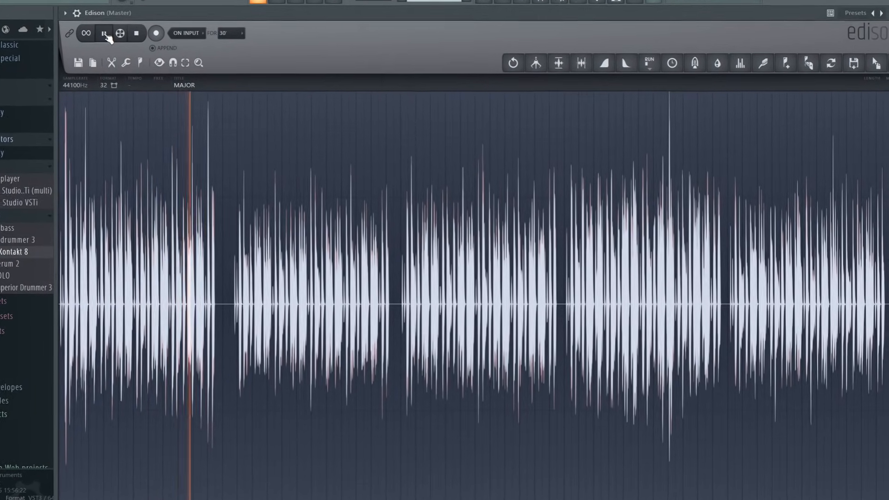
click(100, 30)
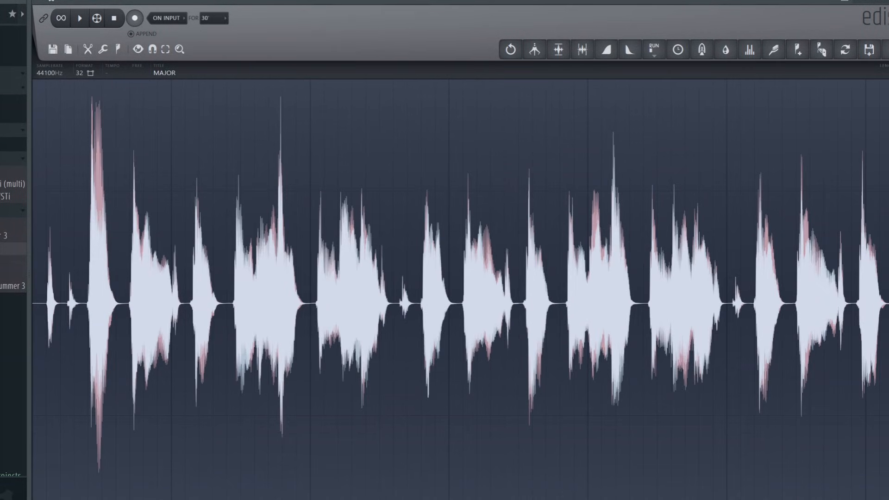
drag(48, 302, 172, 292)
scroll(46, 276, up, 5)
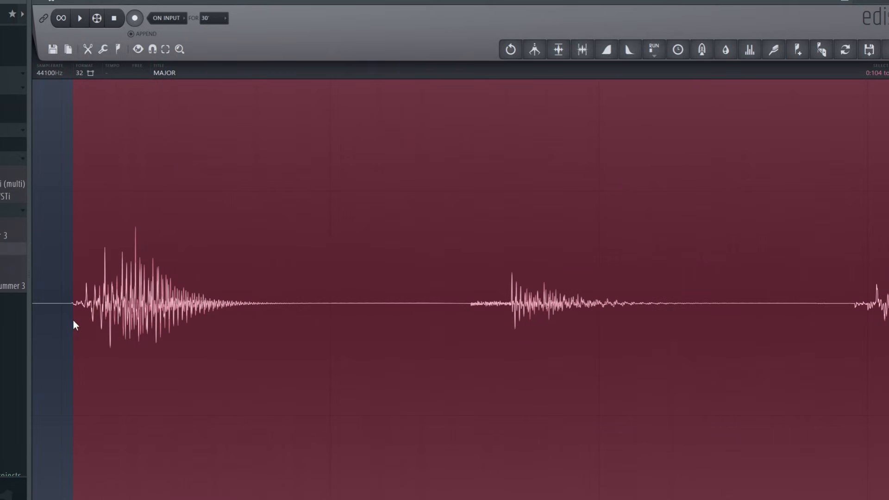
scroll(140, 294, down, 6)
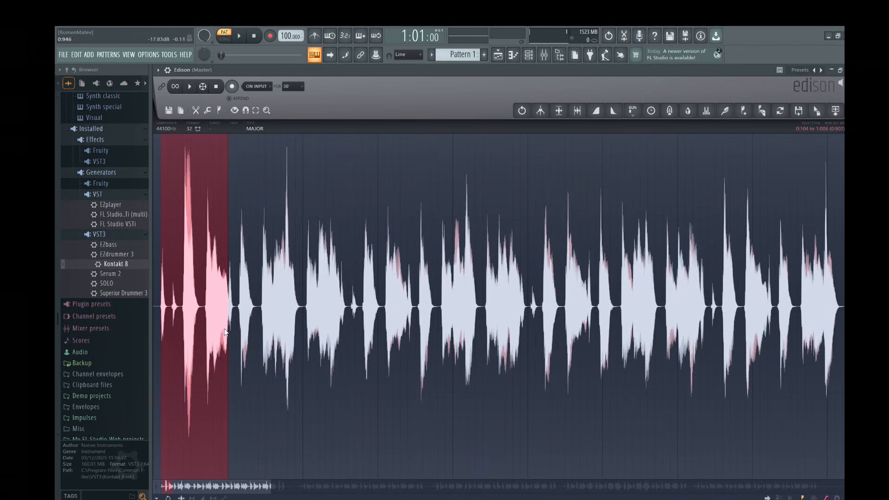
Step: Extend the end of the selection through the first phrase to about 9:826, playing it back to check its length
drag(224, 332, 280, 342)
scroll(524, 341, down, 2)
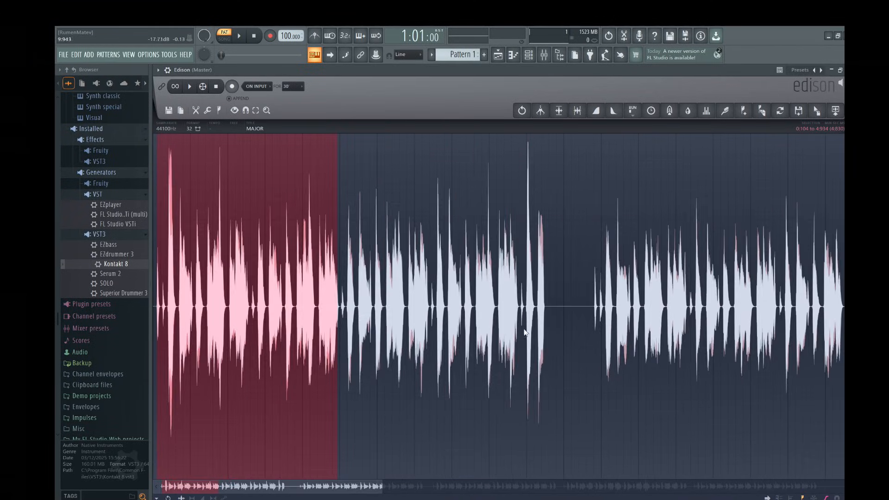
drag(340, 357, 424, 355)
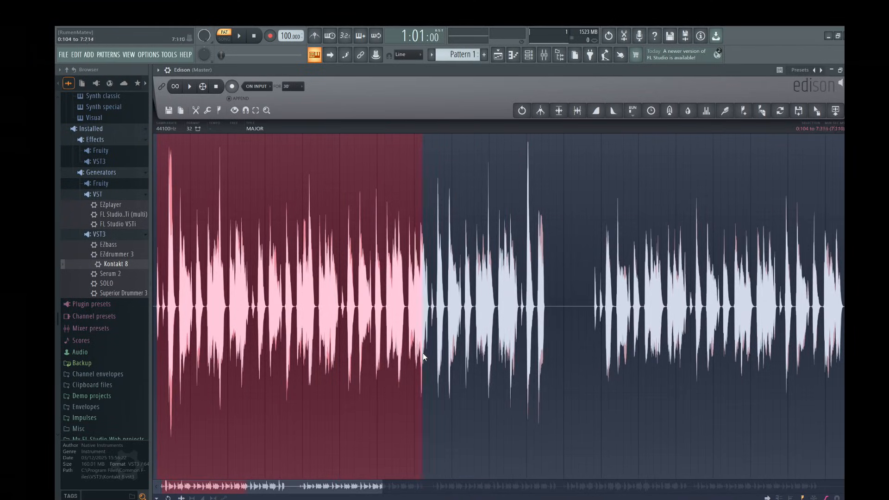
key(space)
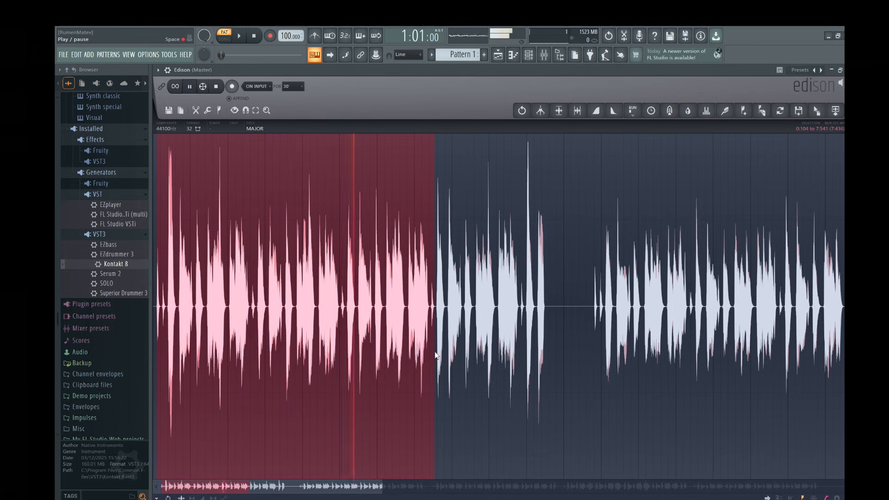
drag(435, 355, 520, 347)
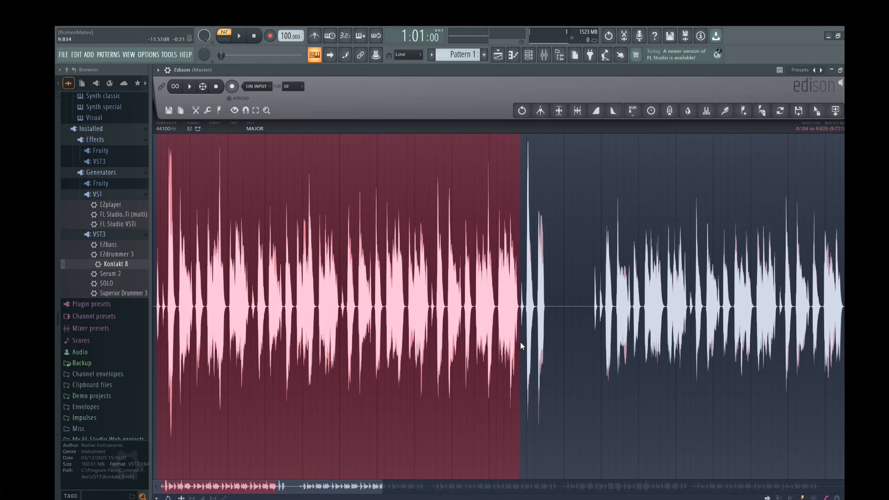
Step: Trim the selection's end to 9:772, just after the decay of the phrase's last chord, and turn on loop playback
scroll(520, 338, up, 6)
scroll(519, 334, up, 3)
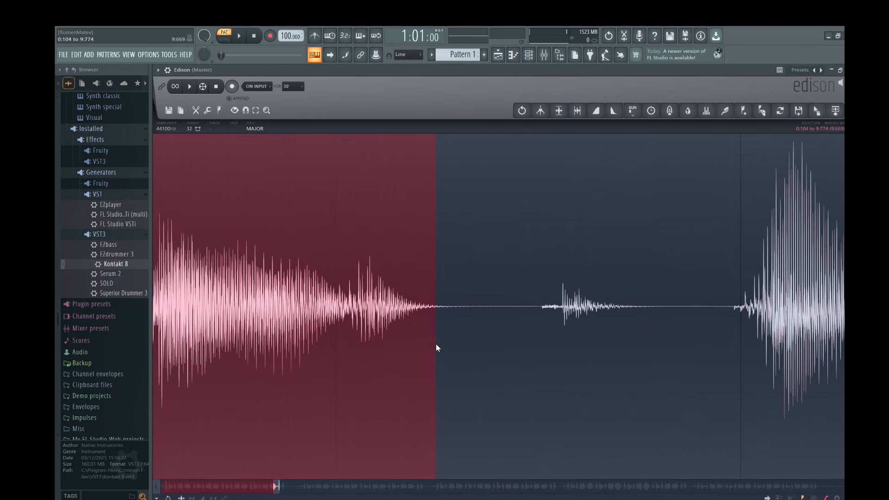
scroll(448, 314, down, 8)
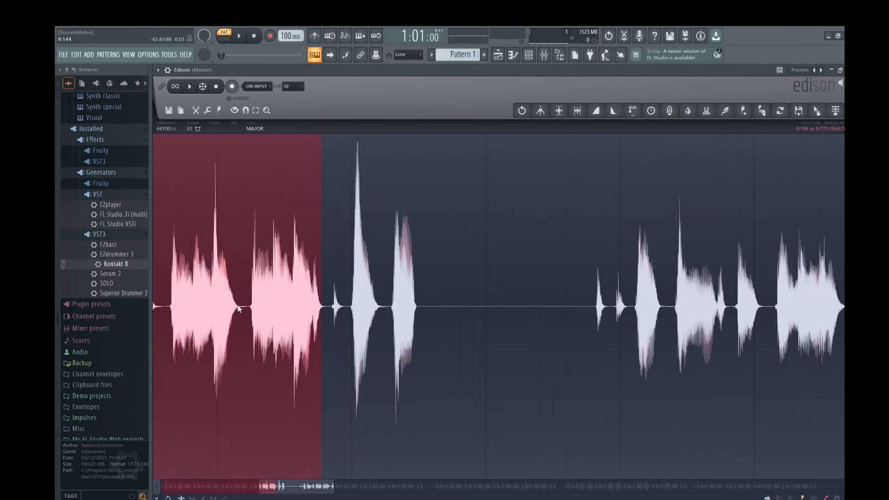
scroll(158, 302, down, 3)
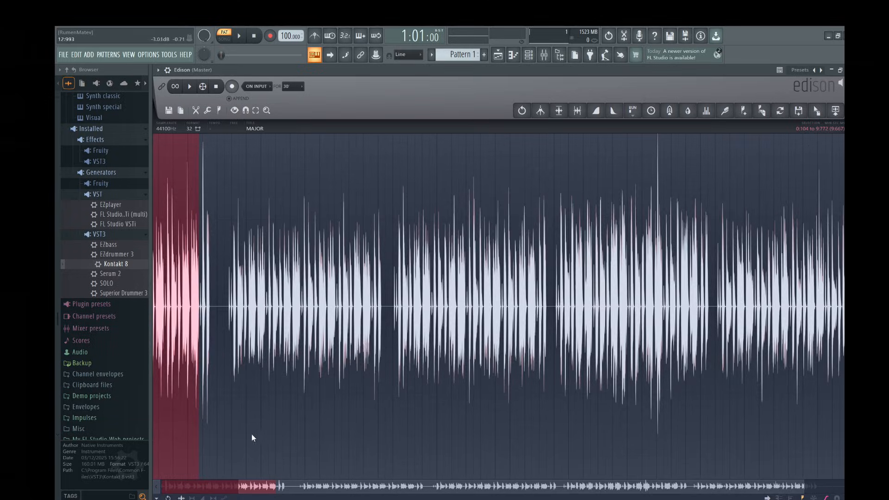
scroll(174, 378, up, 5)
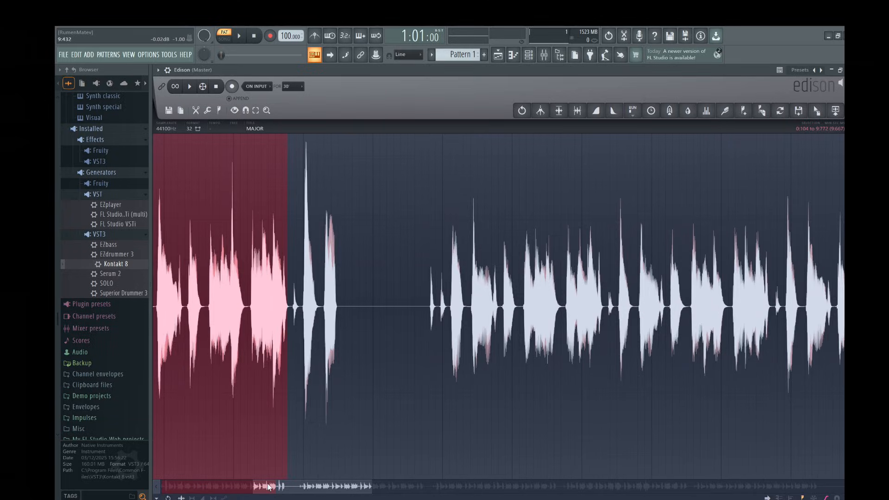
click(215, 490)
scroll(443, 173, down, 2)
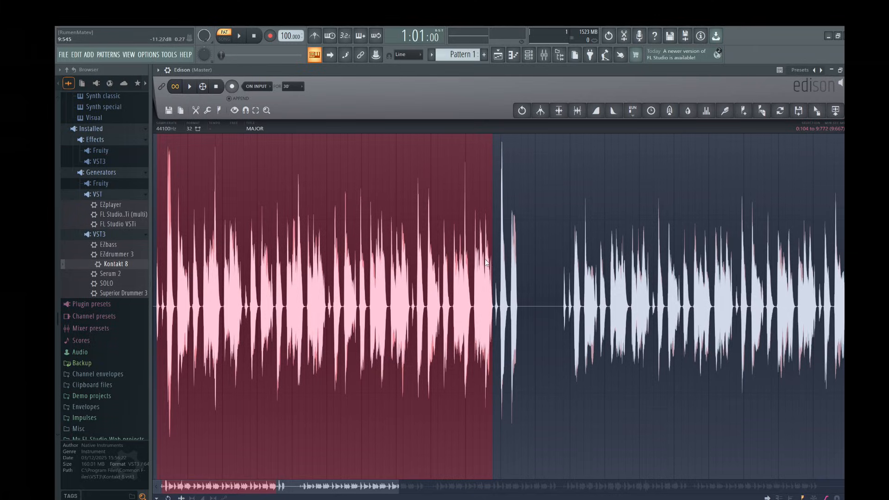
Step: Fine-tune the selection boundaries to run from 0:109 to 9:755
scroll(485, 260, up, 10)
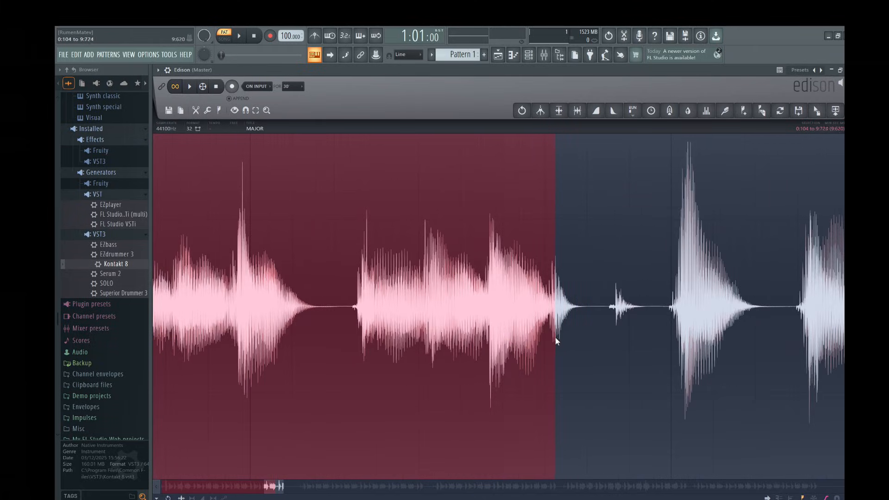
scroll(568, 338, down, 8)
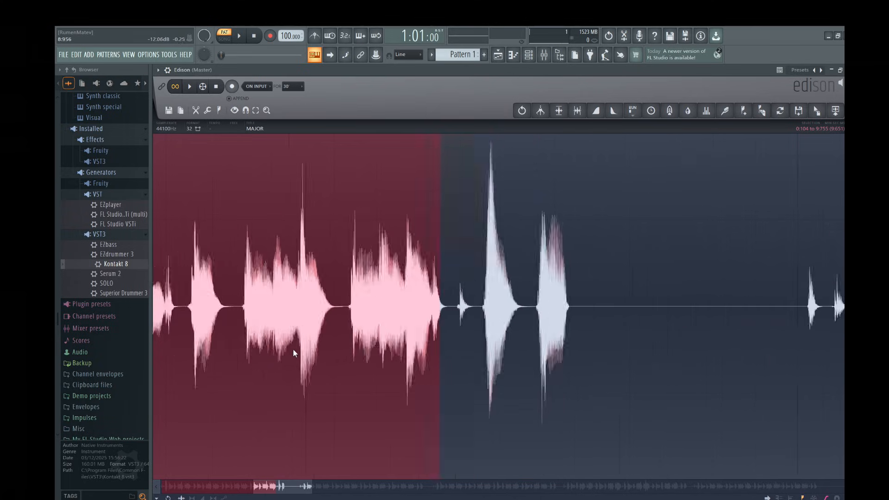
scroll(165, 370, up, 6)
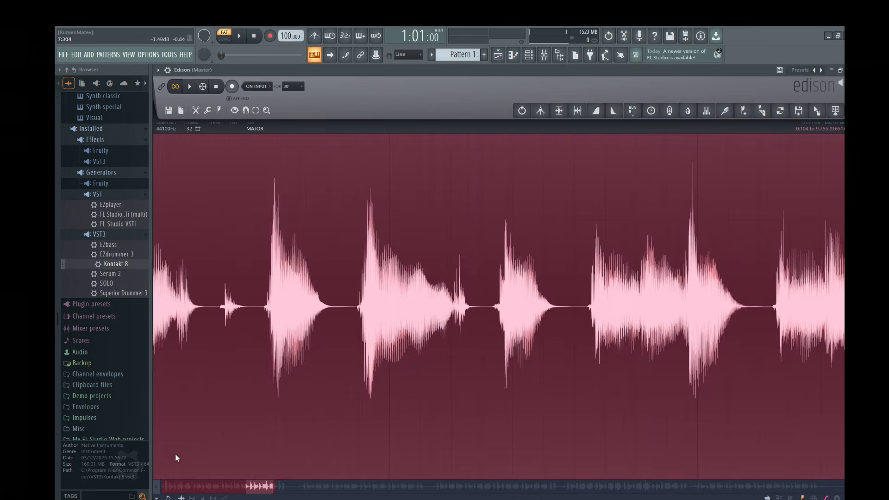
drag(190, 488, 162, 486)
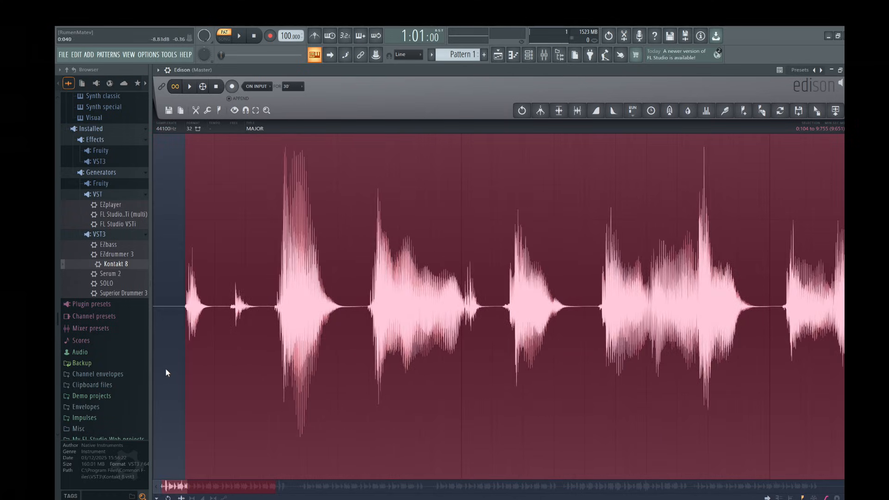
scroll(171, 332, up, 4)
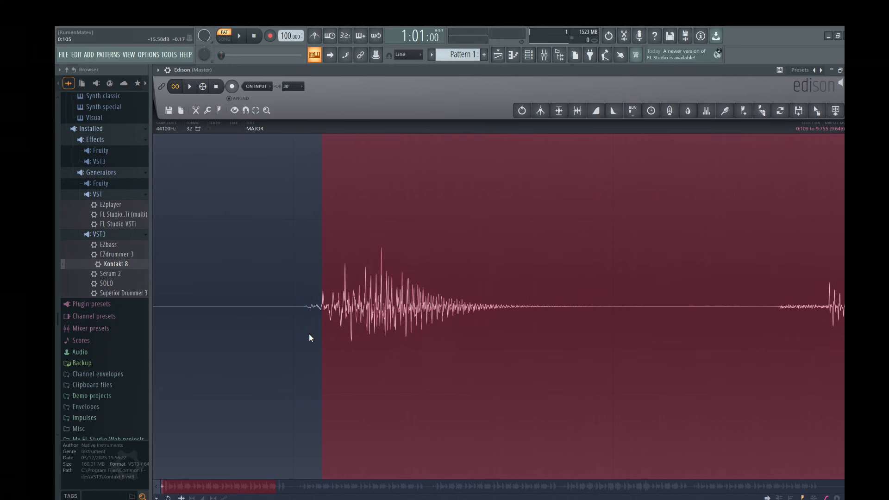
scroll(207, 318, down, 6)
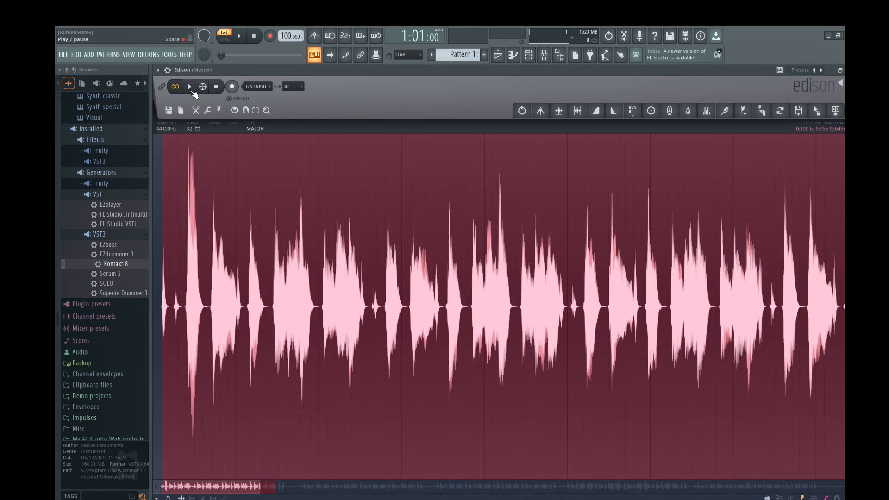
Step: Play the looped selection to check it, send it to the playlist as an audio clip and maximize the playlist
click(192, 91)
scroll(291, 174, down, 4)
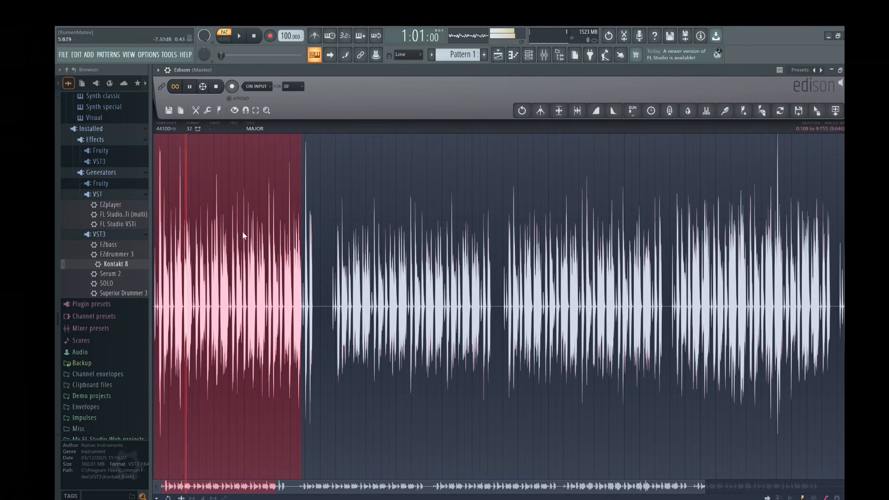
key(space)
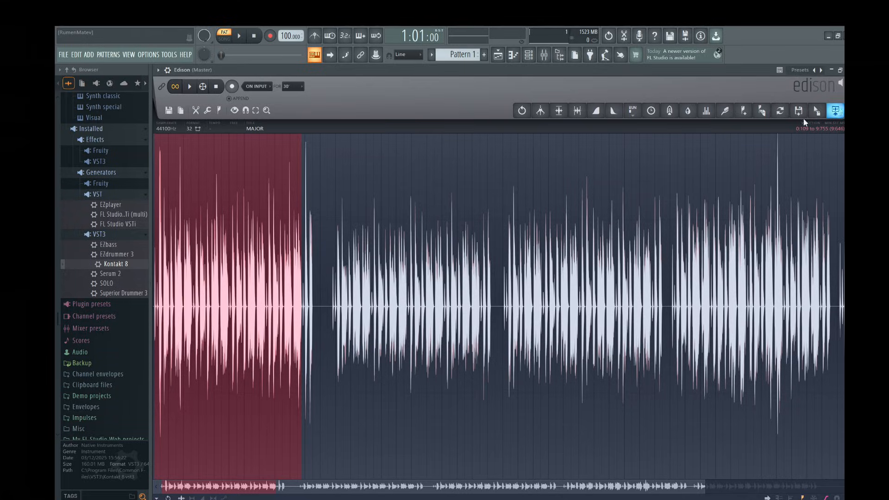
click(498, 55)
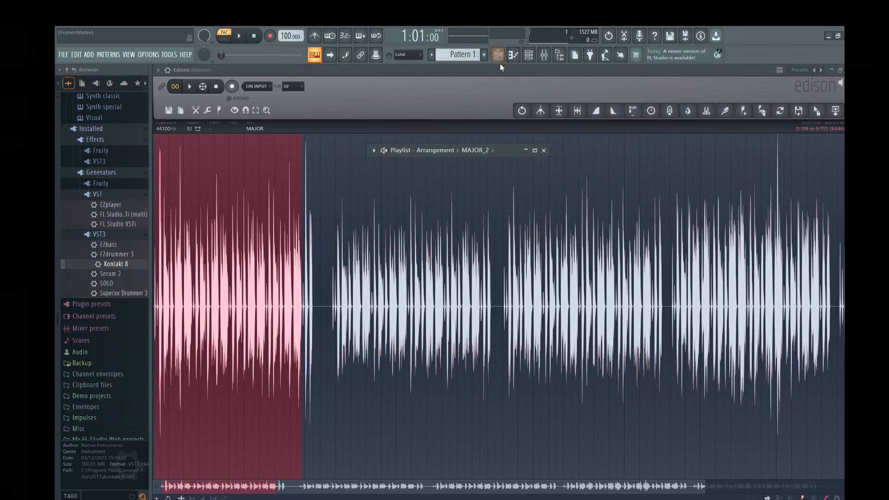
click(536, 153)
Step: Slice the MAJOR_2 clip at bar 5, delete the leftover tail after the cut and return to the Draw tool
mouse_move(344, 80)
mouse_down()
mouse_move(499, 87)
mouse_move(348, 81)
mouse_move(422, 84)
mouse_move(360, 82)
mouse_up()
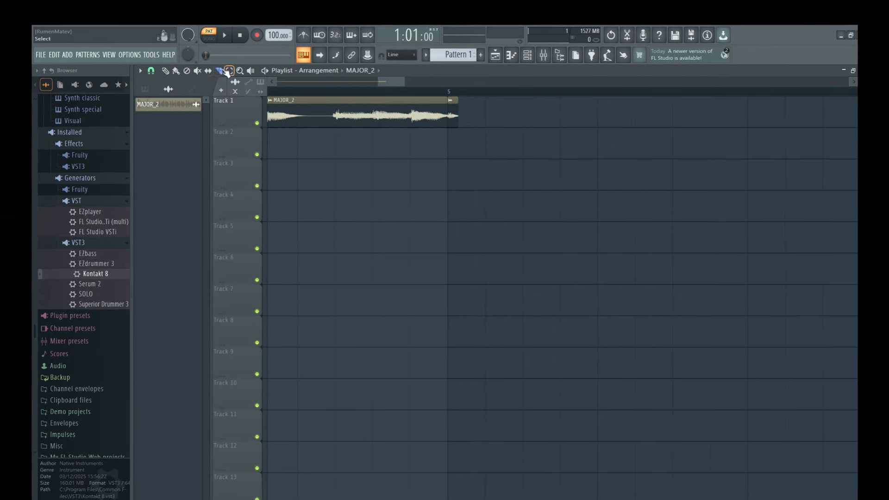
click(193, 71)
click(449, 102)
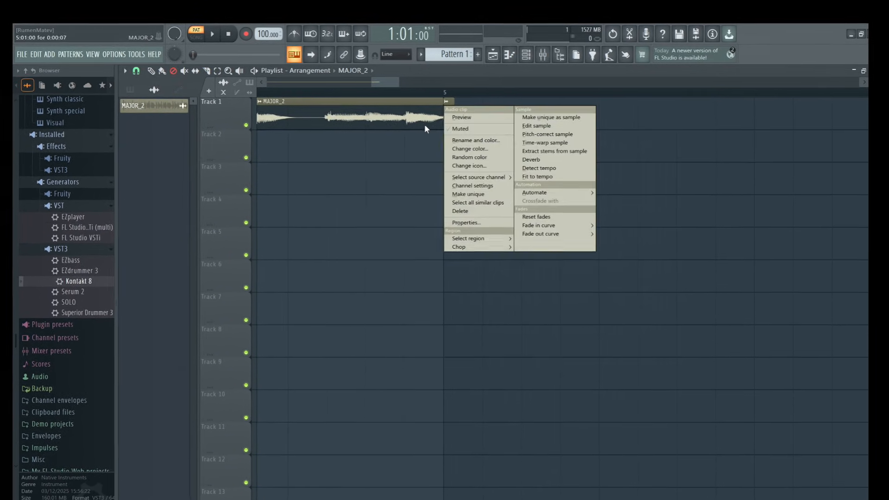
click(451, 103)
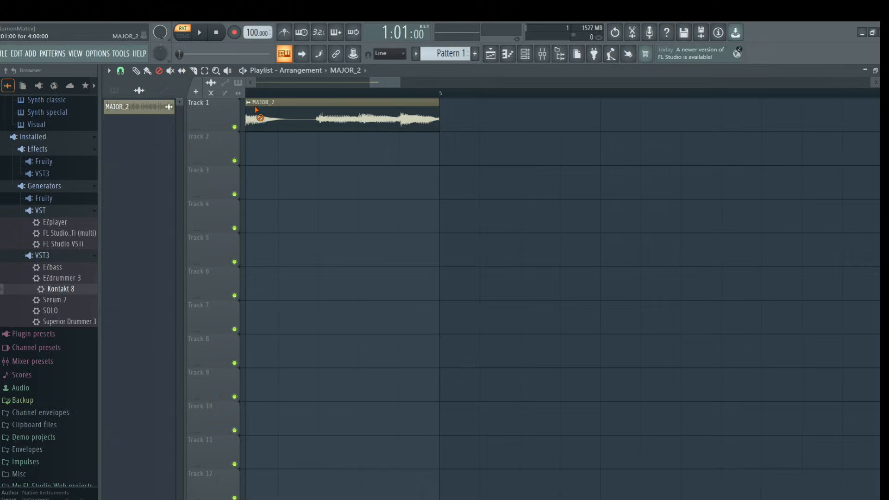
click(143, 71)
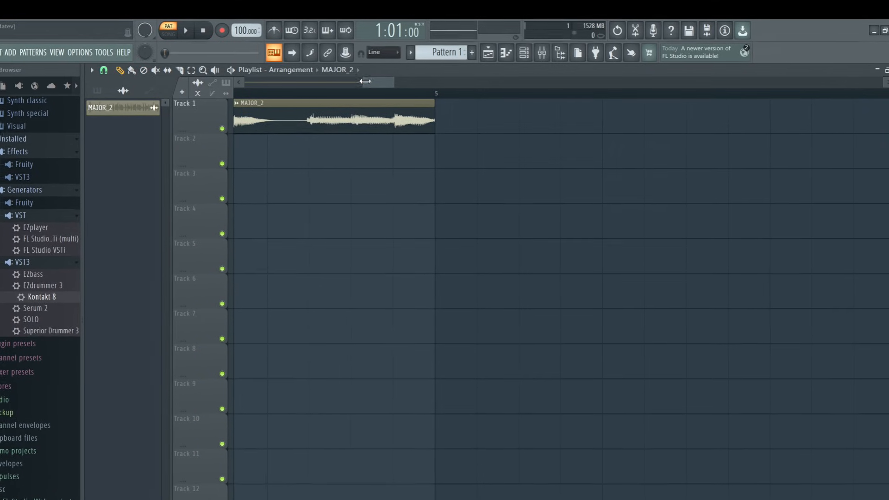
Step: Turn on Normalize in the MAJOR_2 audio clip's channel settings and close them
drag(366, 82, 242, 88)
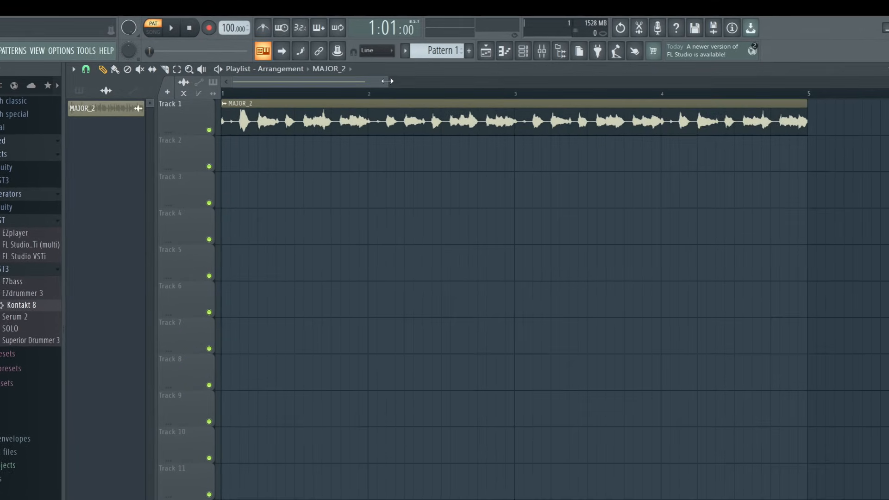
drag(391, 82, 574, 80)
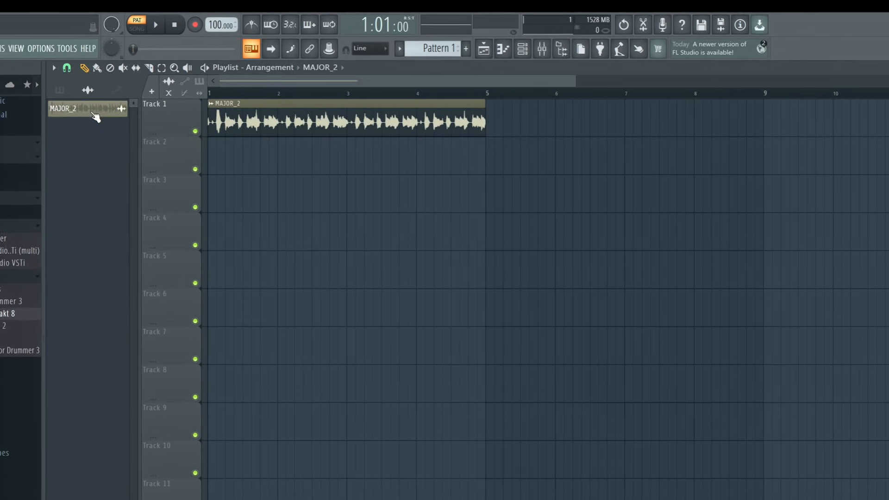
click(99, 110)
click(253, 262)
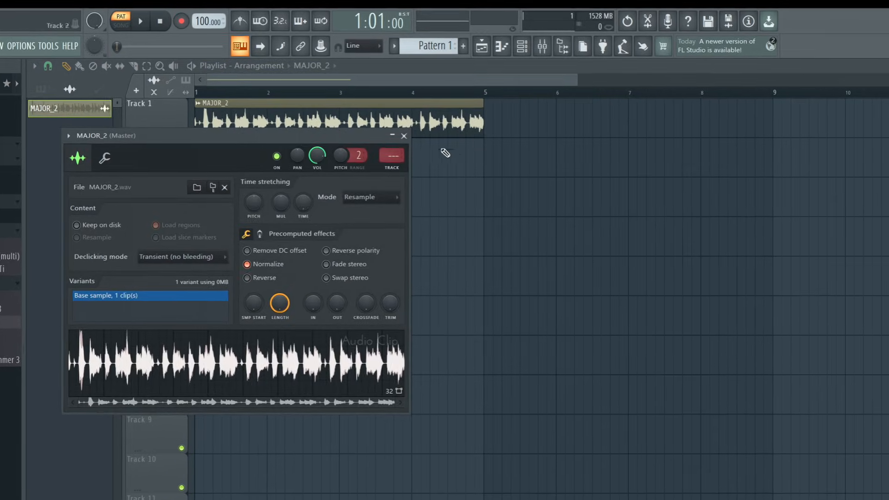
click(404, 136)
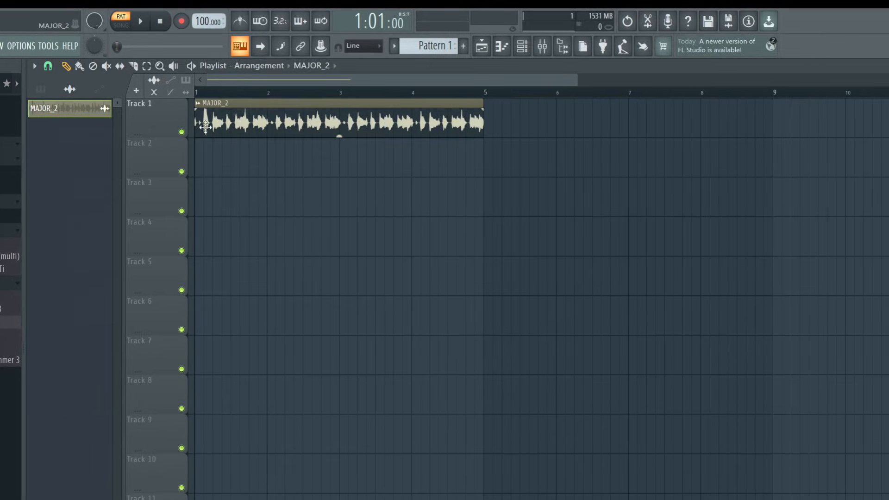
Step: Play the clip in song mode, turn on the metronome with the Hi-hat sound and play the clip against it
click(140, 22)
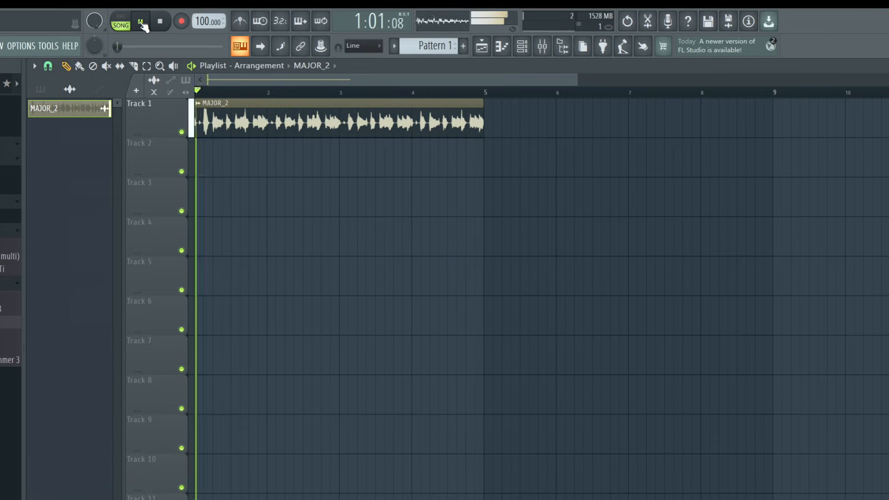
click(142, 23)
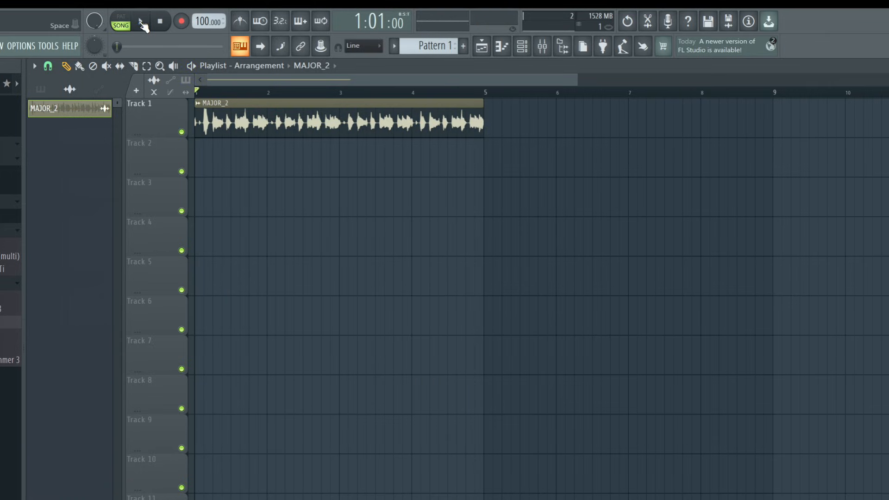
right_click(241, 25)
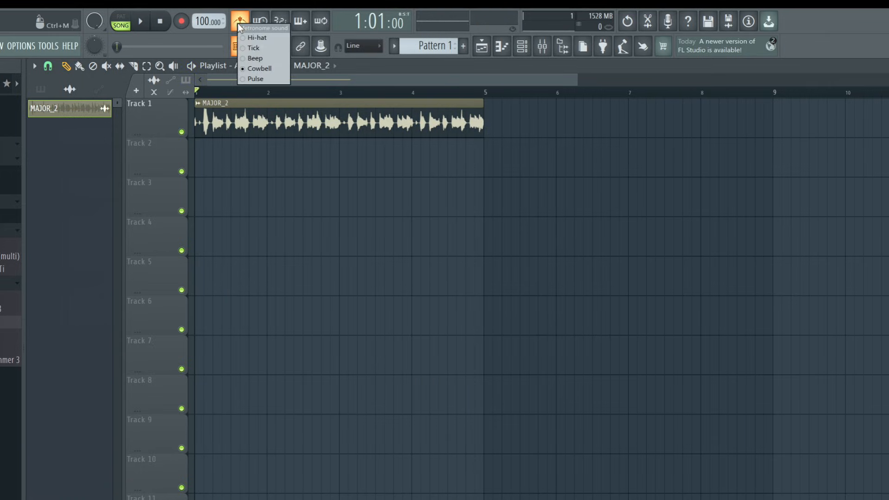
click(259, 48)
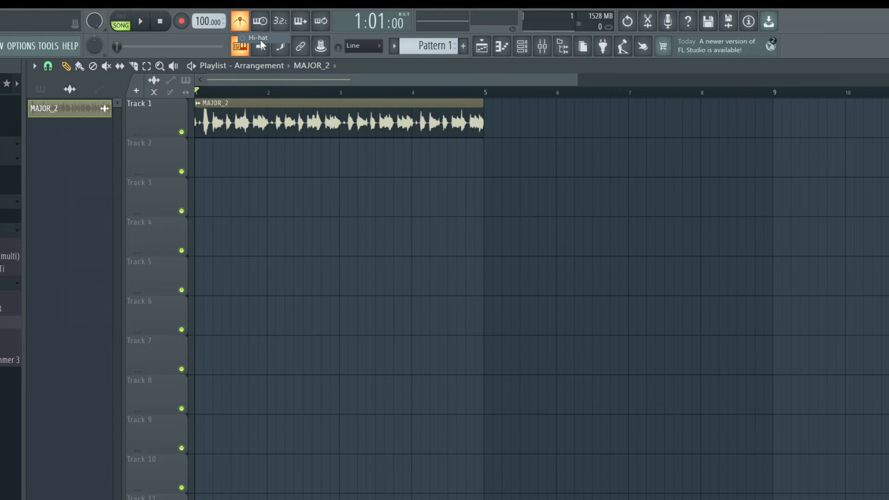
click(141, 23)
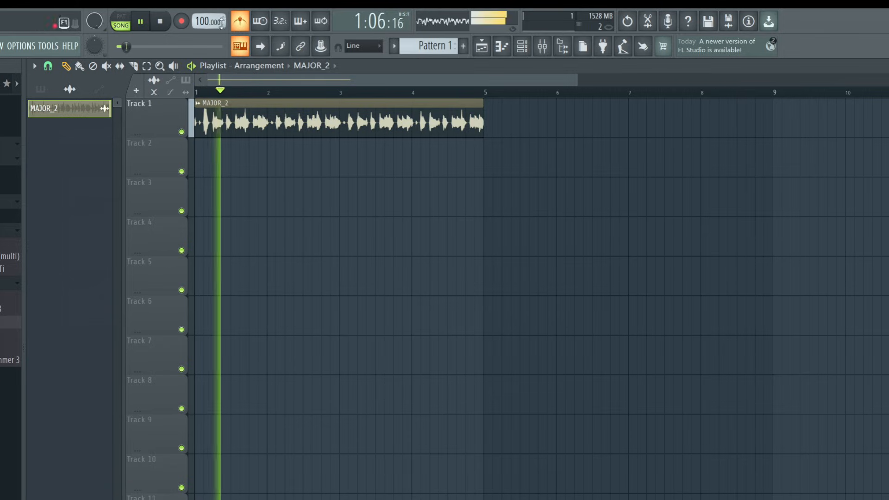
Step: Adjust the metronome's settings, play the MAJOR_2 clip against it to the end and stop playback
right_click(239, 22)
click(251, 40)
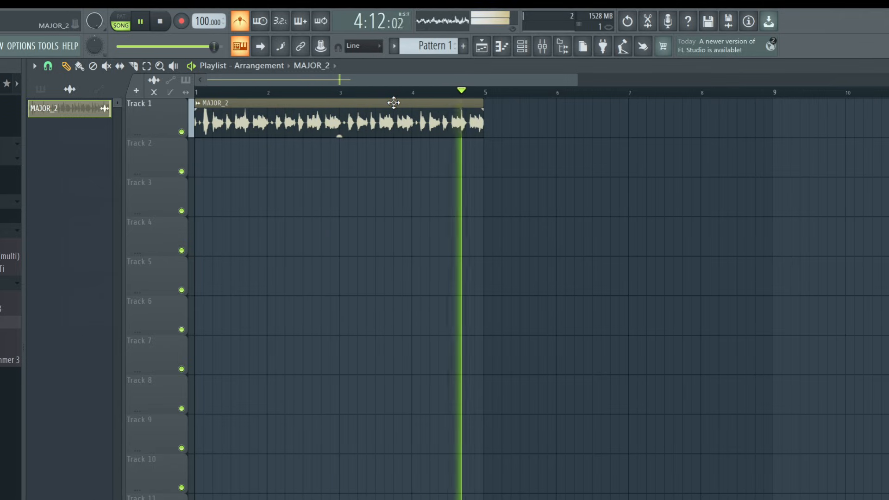
key(space)
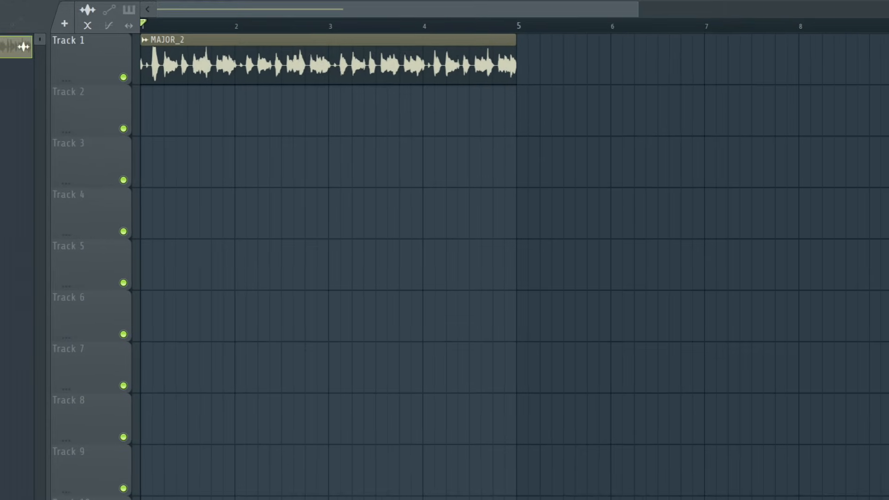
Step: Start exporting the song as a WAV file and create a GUITAR_T100 folder inside the Desktop folder GUITAR _T 100
click(9, 135)
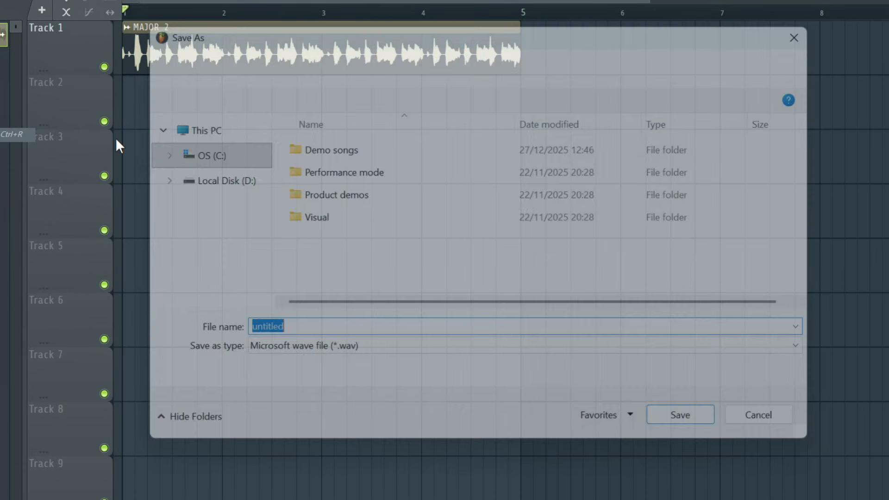
scroll(313, 168, up, 5)
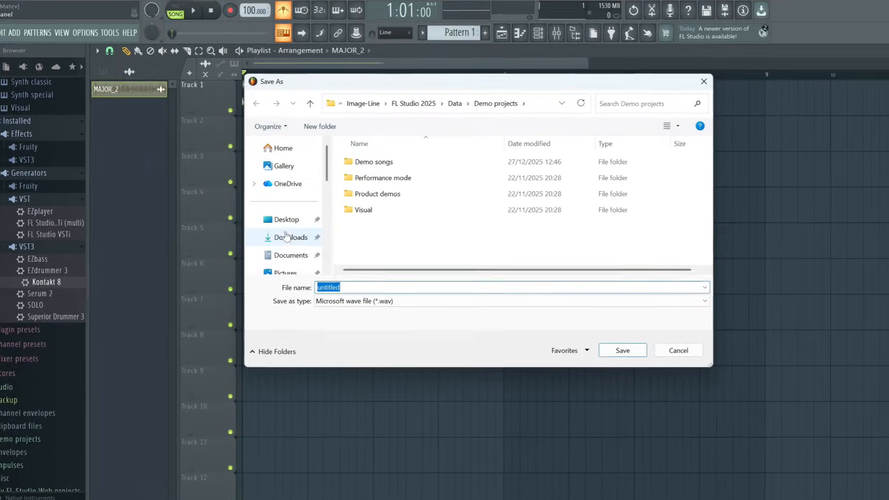
click(296, 217)
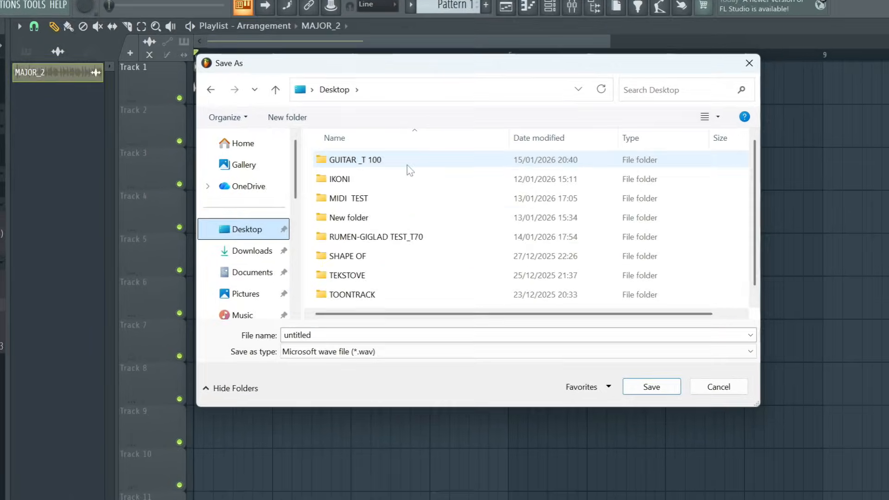
double_click(408, 162)
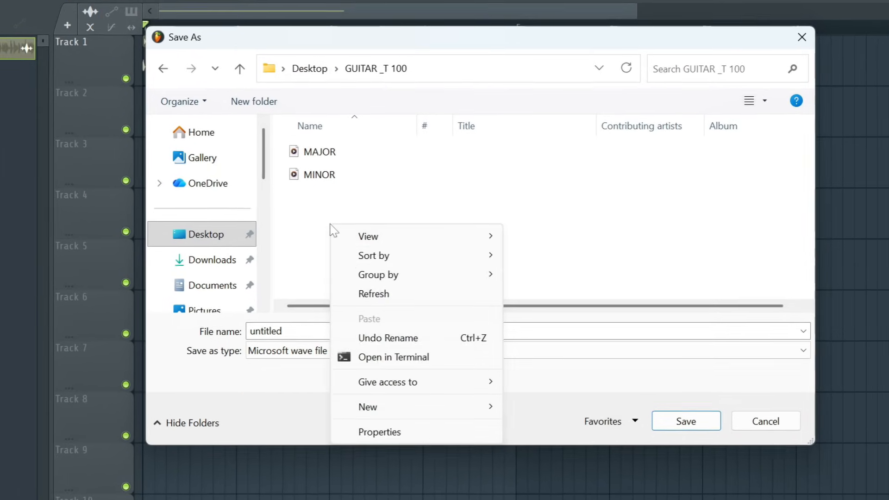
mouse_move(400, 411)
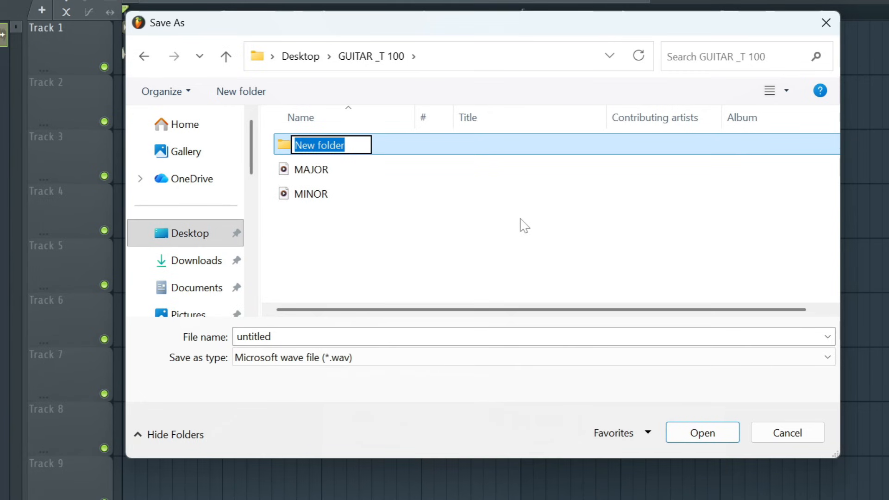
text(GUITAR_T100)
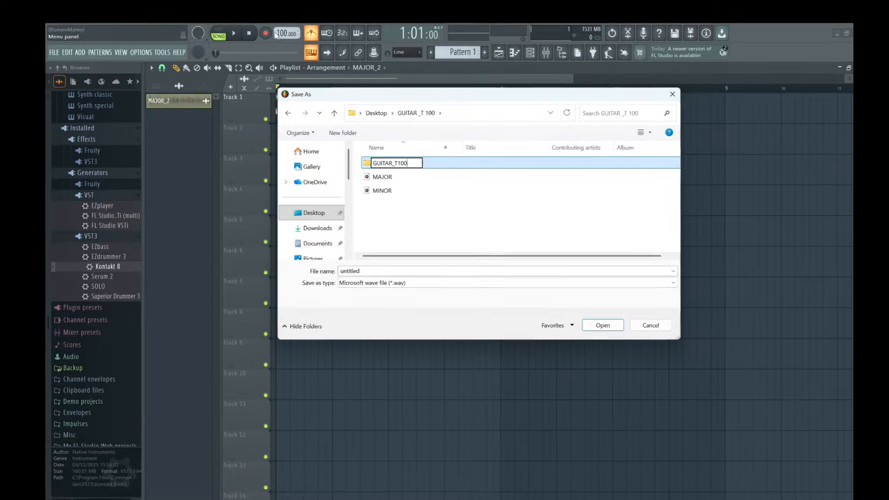
click(360, 240)
Step: Export the WAV file as VAR 1 C DUR into the new GUITAR_T100 folder
double_click(398, 163)
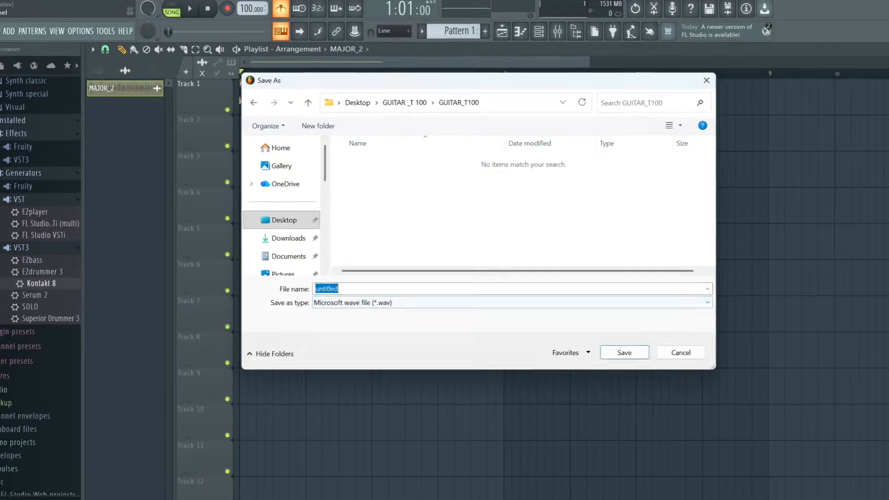
text(VAR)
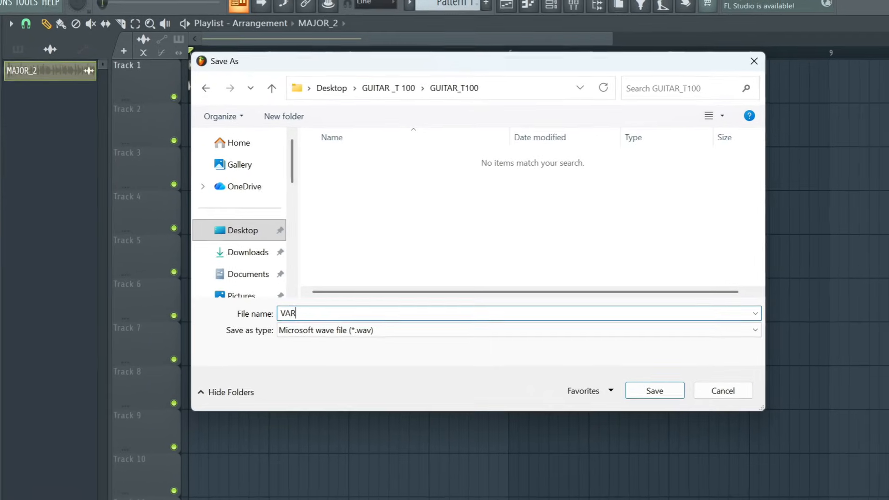
text( 1 C DUR)
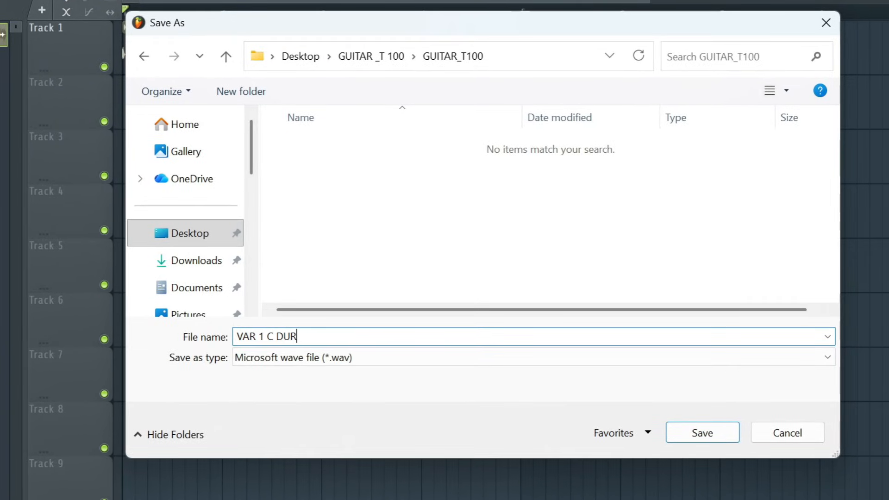
click(702, 433)
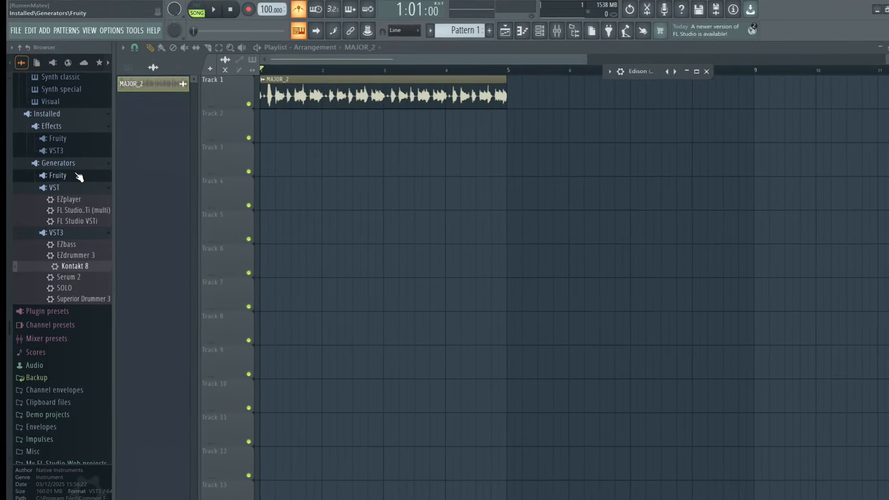
Step: Find Fruity DX10 among the Synth classic generators and add it to the Channel rack
scroll(74, 153, up, 5)
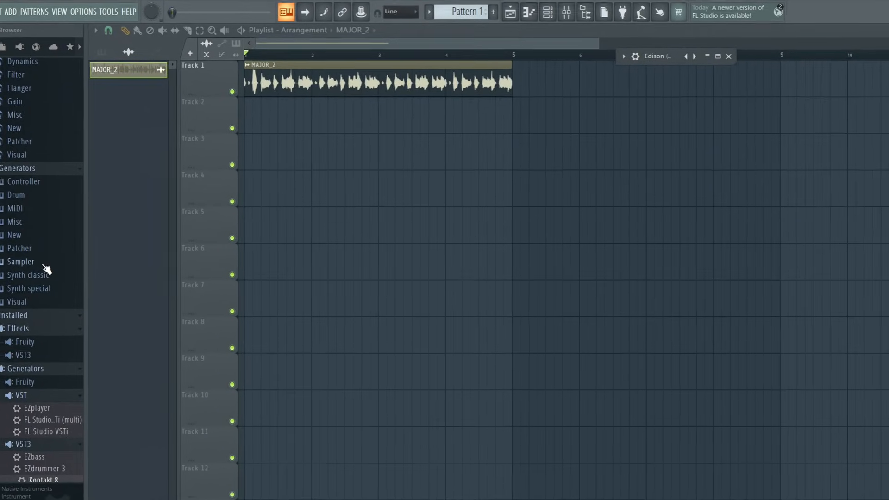
click(41, 264)
click(41, 264)
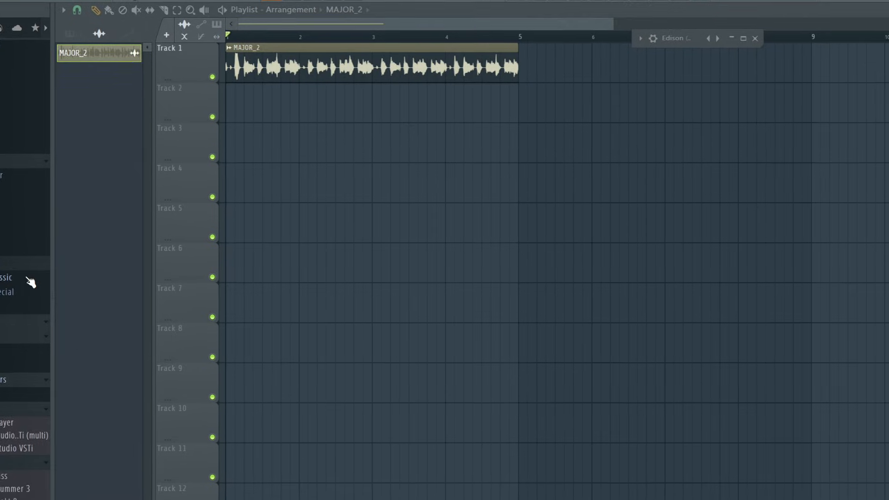
click(40, 277)
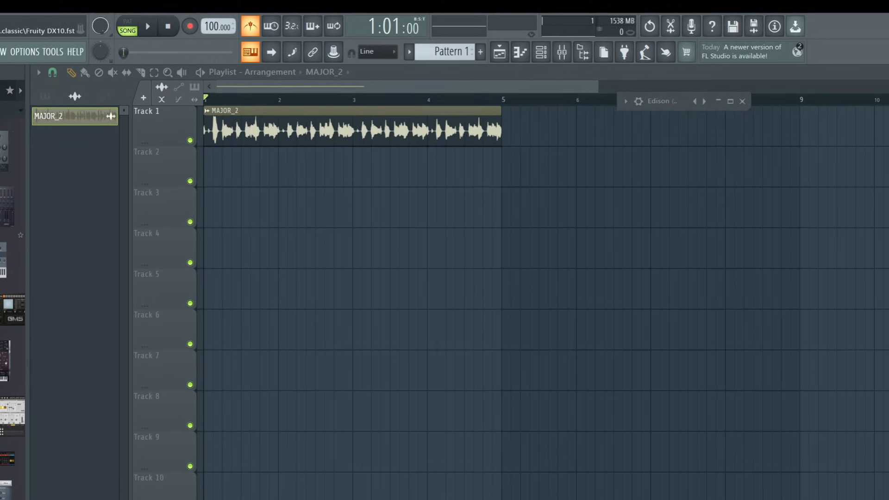
click(542, 54)
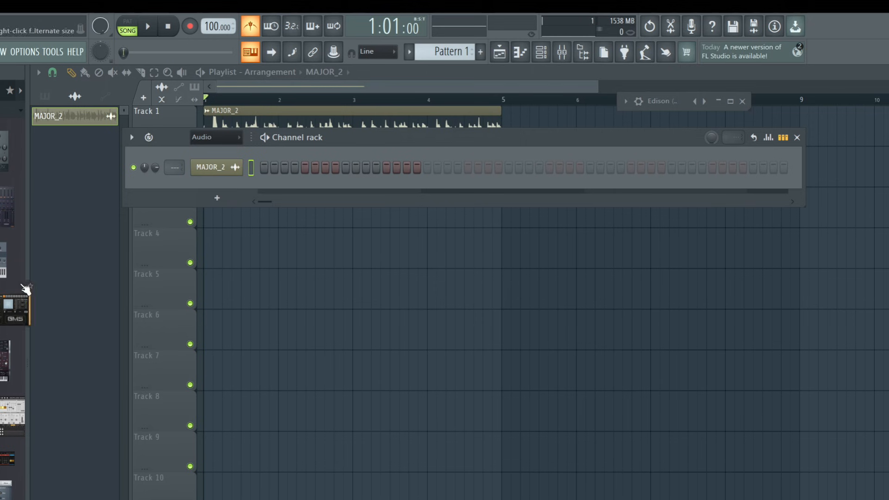
drag(111, 204, 280, 159)
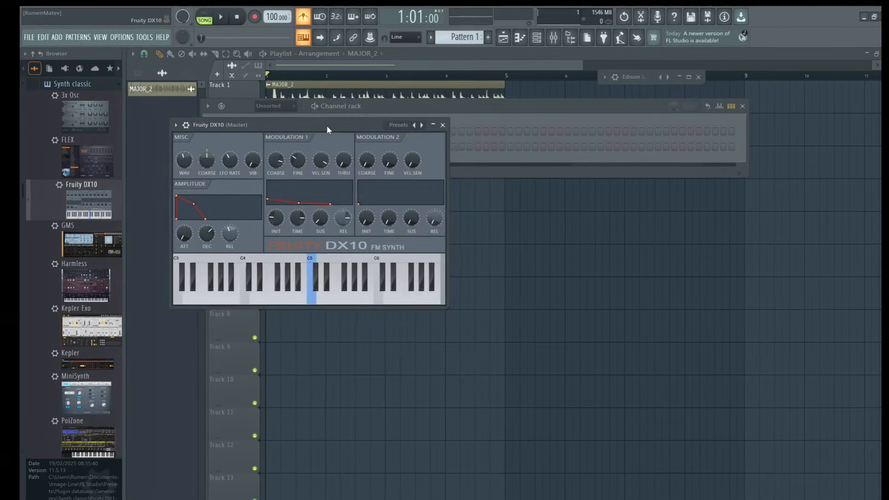
Step: Play the MAJOR_2 clip and sound notes on the Fruity DX10 keyboard to identify the loop's key, then stop playback
key(space)
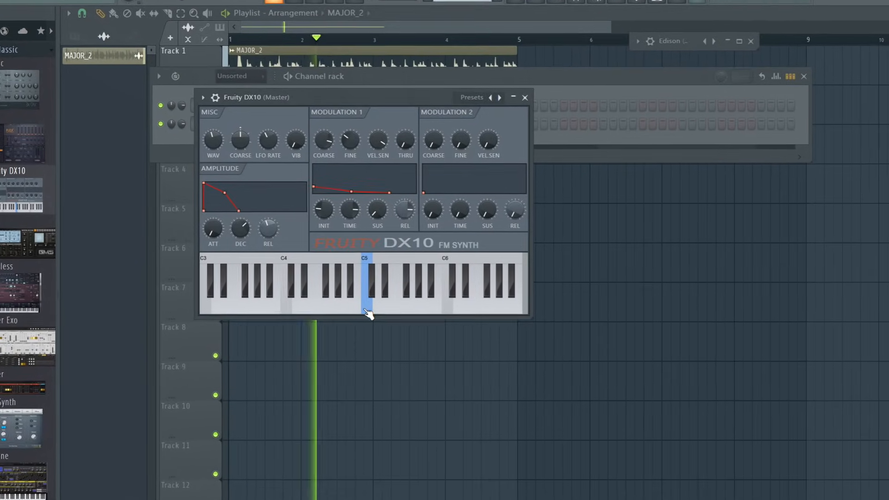
click(377, 310)
click(390, 306)
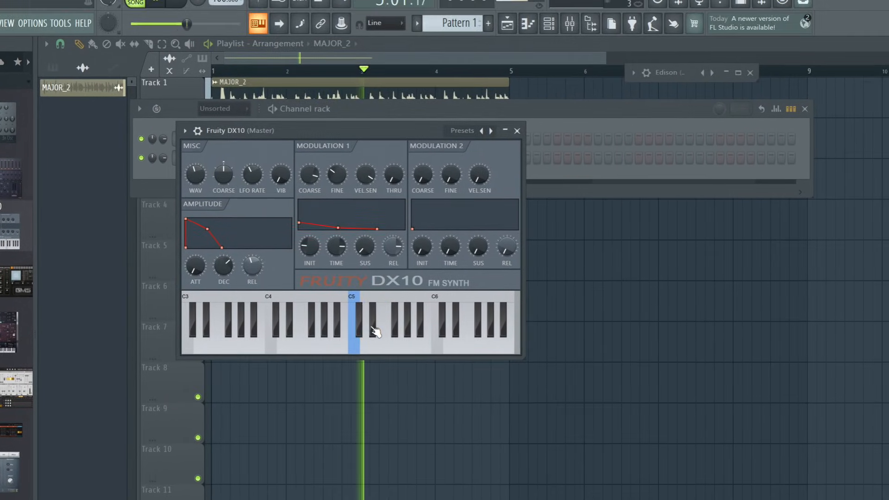
click(383, 290)
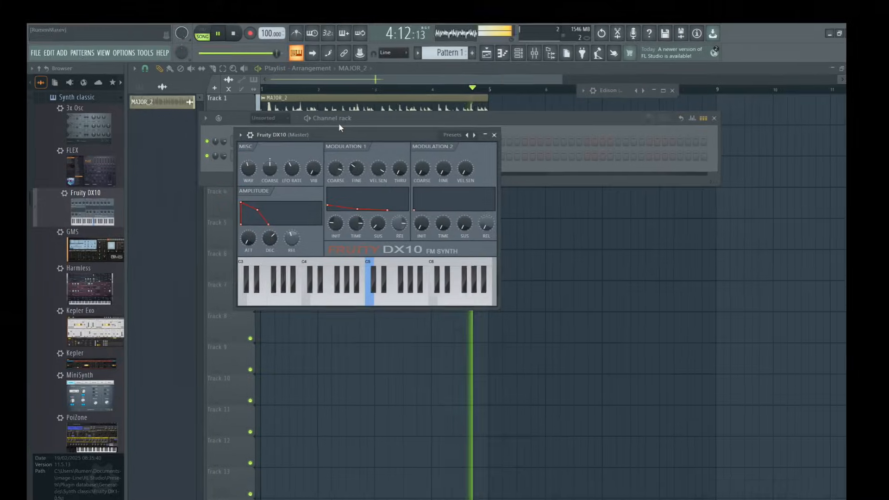
click(167, 26)
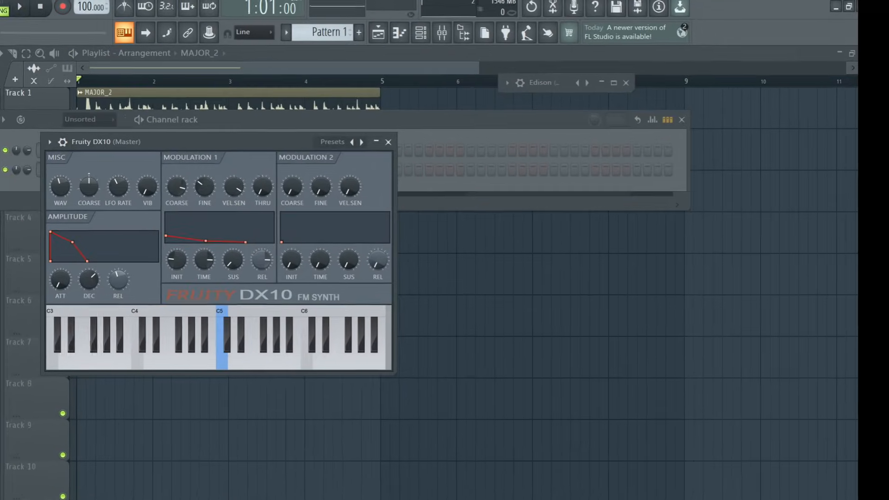
Step: Switch to File Explorer and rename the exported VAR 1 C DUR file in GUITAR_T100 as VAR 1 D# DUR
key(alt+Tab)
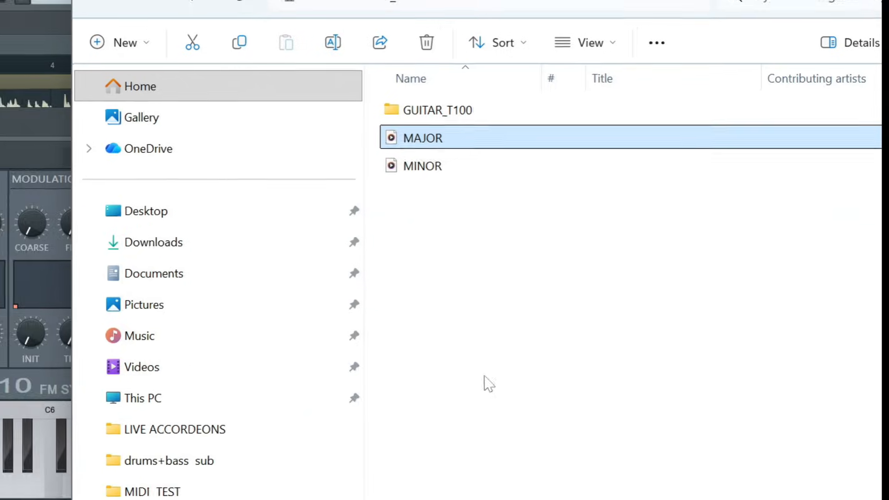
double_click(465, 110)
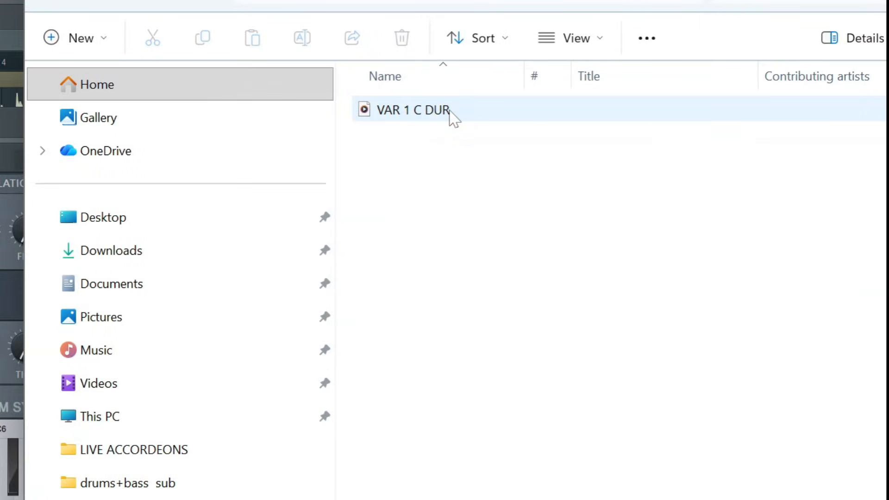
click(451, 113)
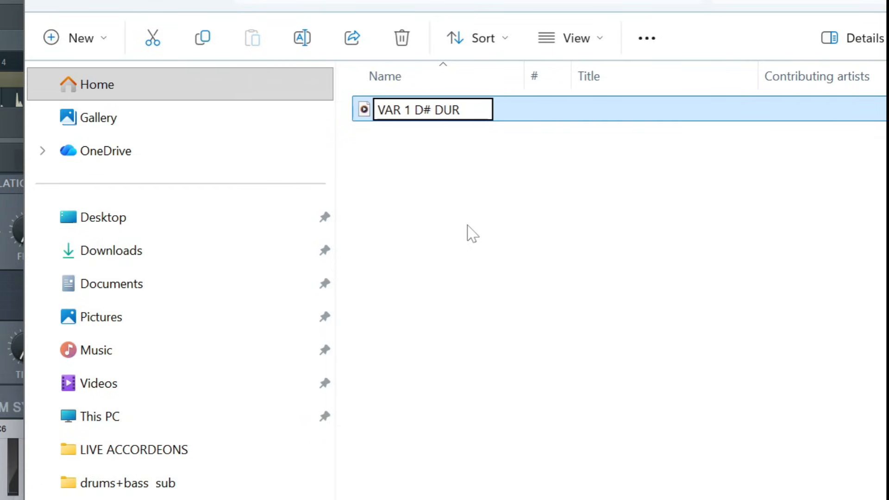
click(493, 262)
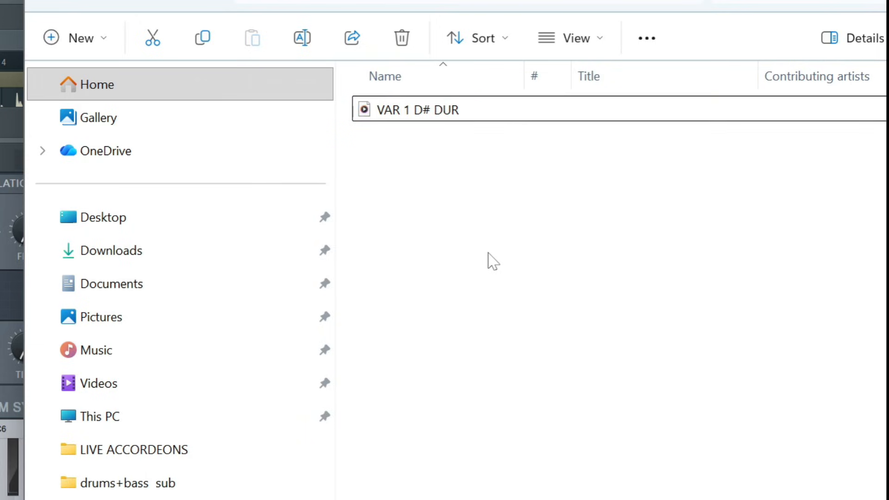
Step: Review the loop files in the GUITAR_T100 folder, return to its parent folder and copy GUITAR_T100
drag(573, 2, 386, 283)
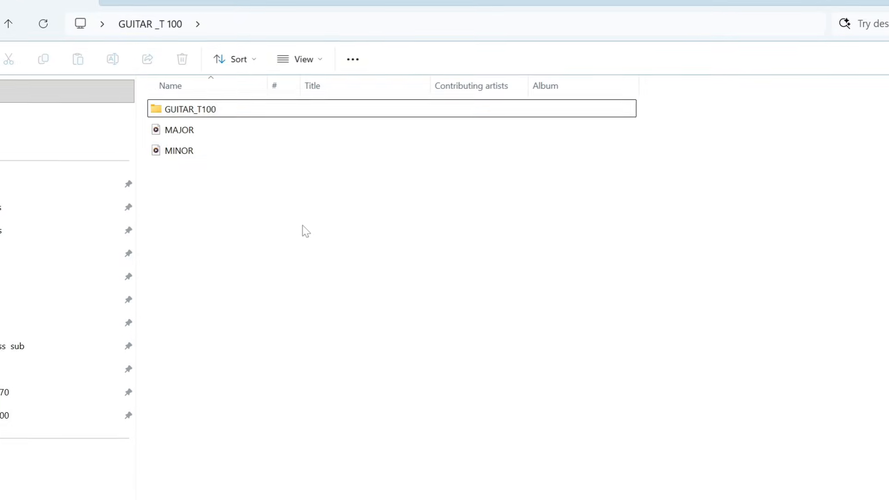
double_click(239, 130)
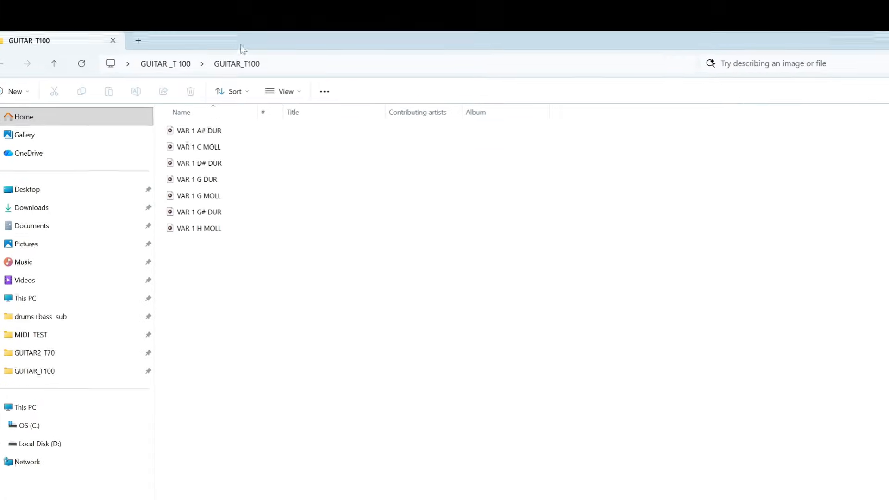
click(37, 47)
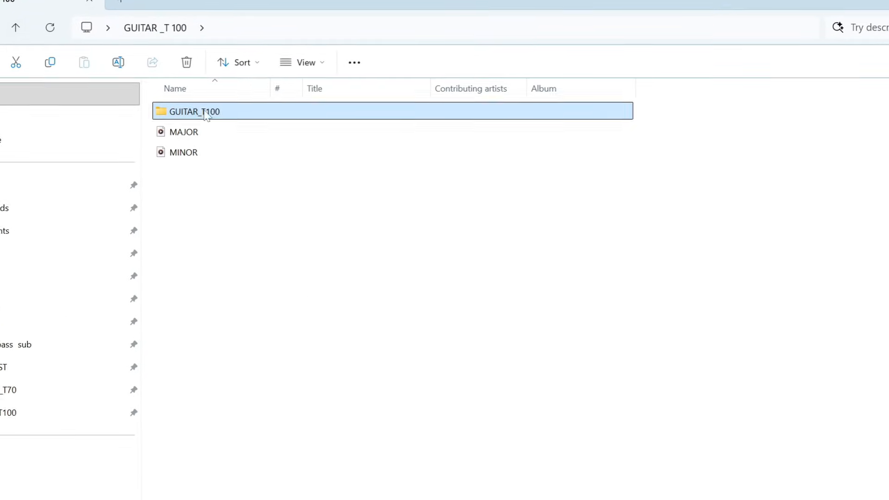
right_click(227, 115)
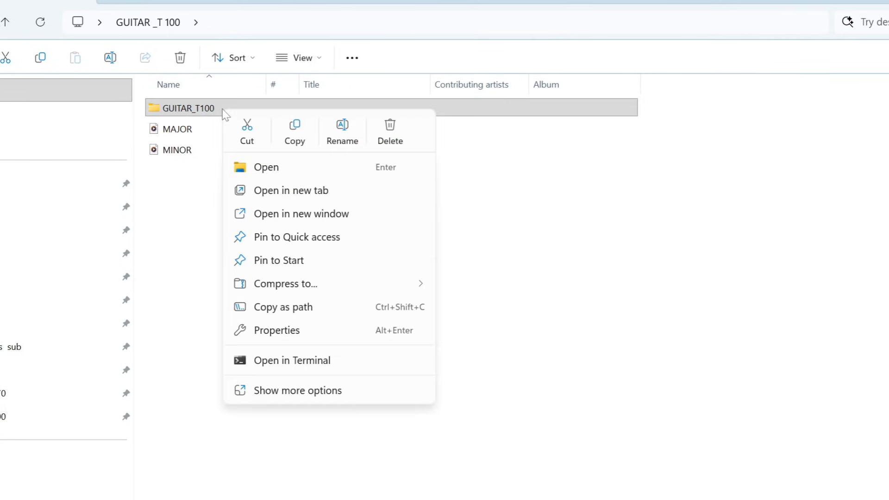
click(291, 138)
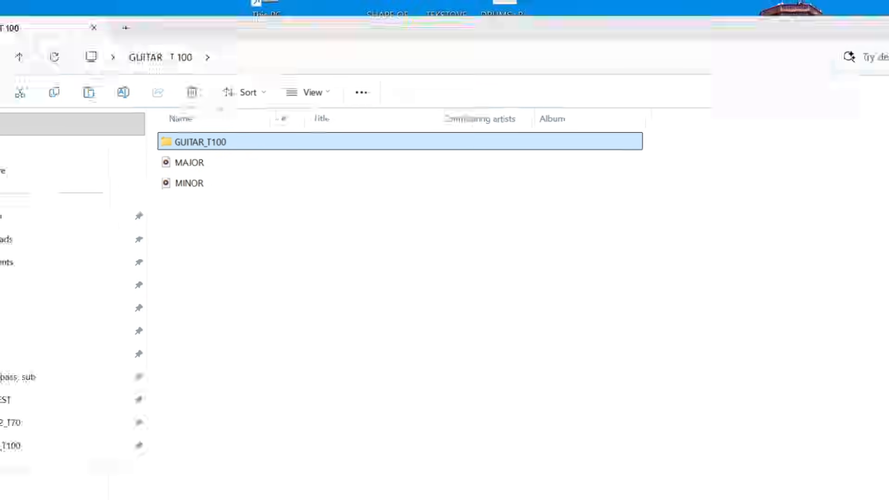
Step: Switch to Giglad, show its styles folder in File Explorer and open the audio_loops folder in the parent giglad folder
key(super+d)
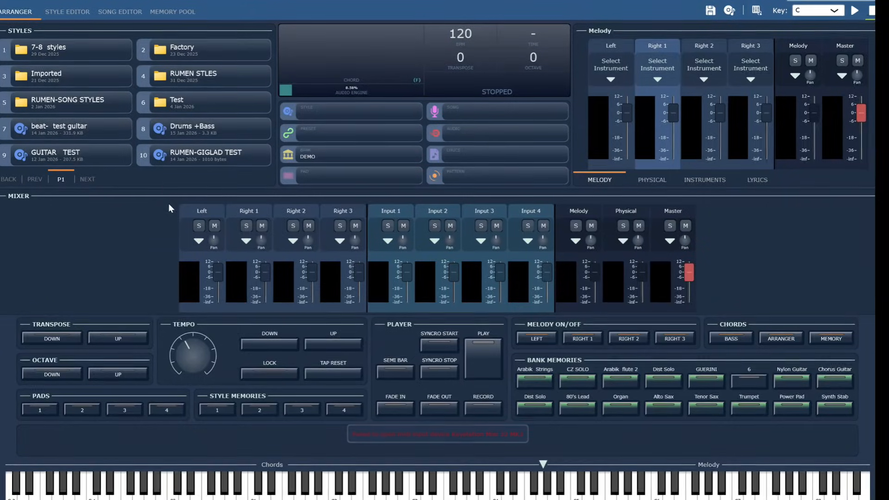
right_click(98, 49)
mouse_move(98, 50)
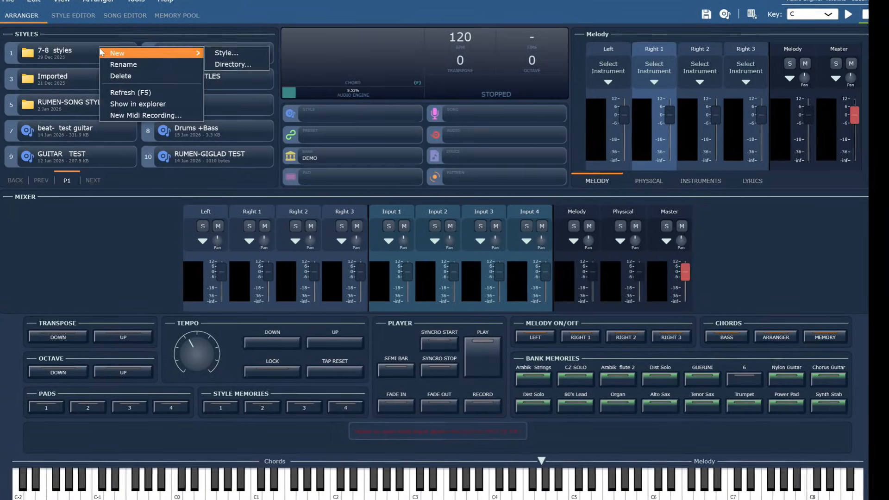
click(139, 104)
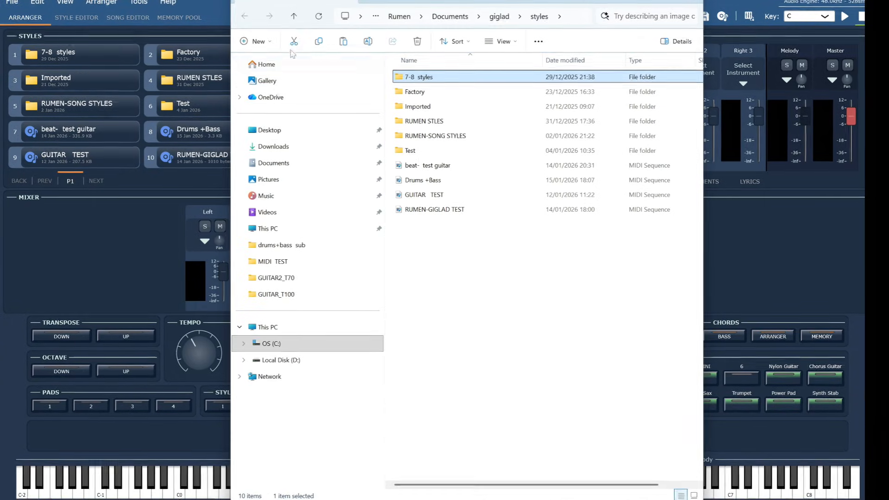
click(294, 16)
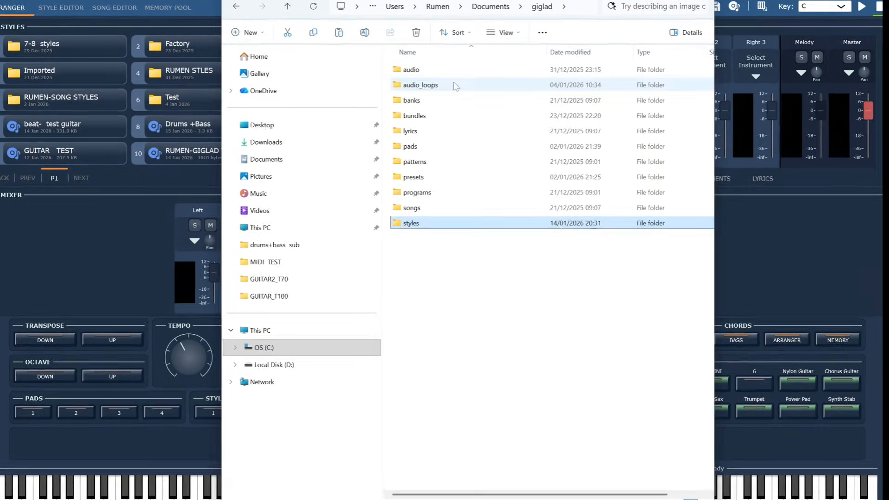
double_click(456, 85)
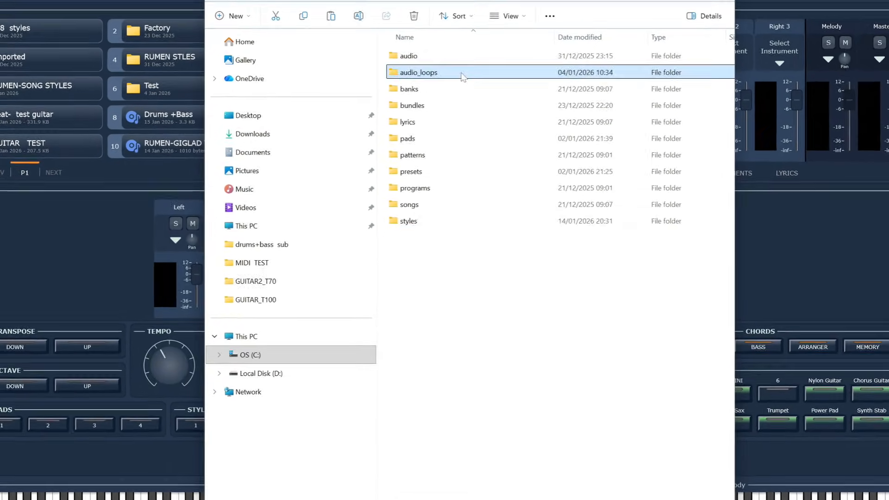
Step: Paste the copied GUITAR_T100 folder into the USER RUMEN folder inside audio_loops
double_click(457, 117)
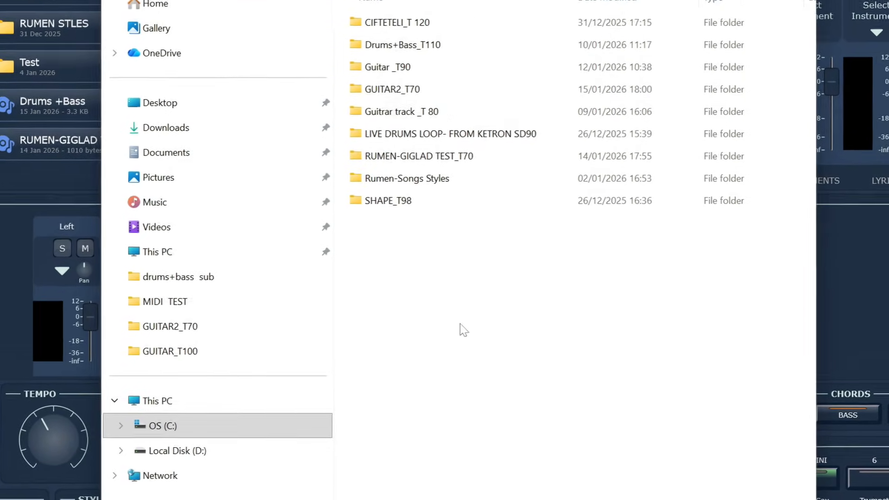
right_click(463, 265)
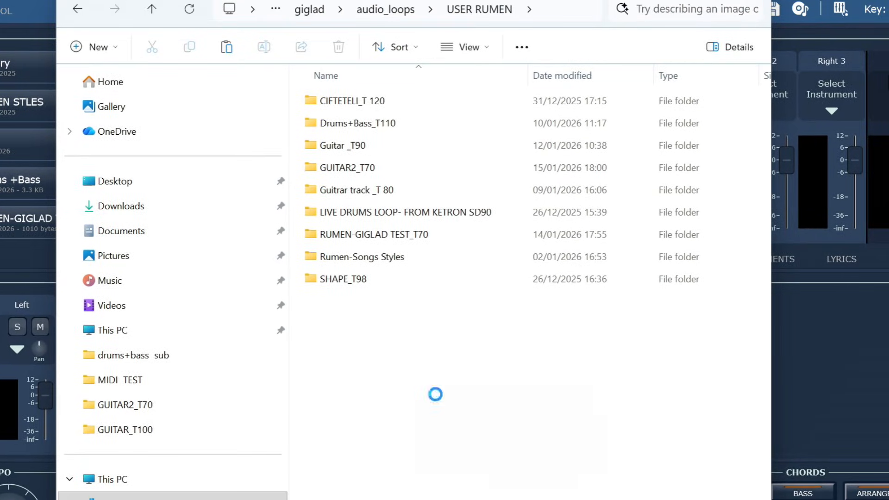
click(436, 395)
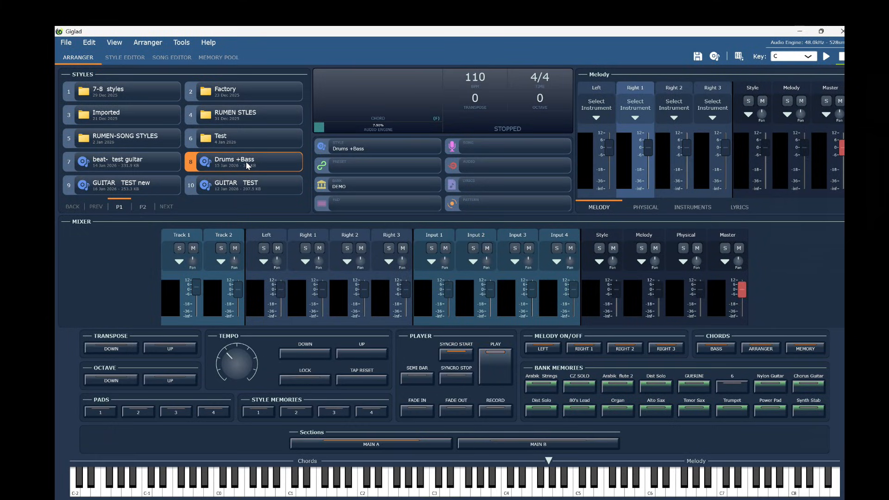
Step: Return to Giglad, open the Drums +Bass style for editing and assign the native Audio Loops instrument to a new Track 3
click(125, 58)
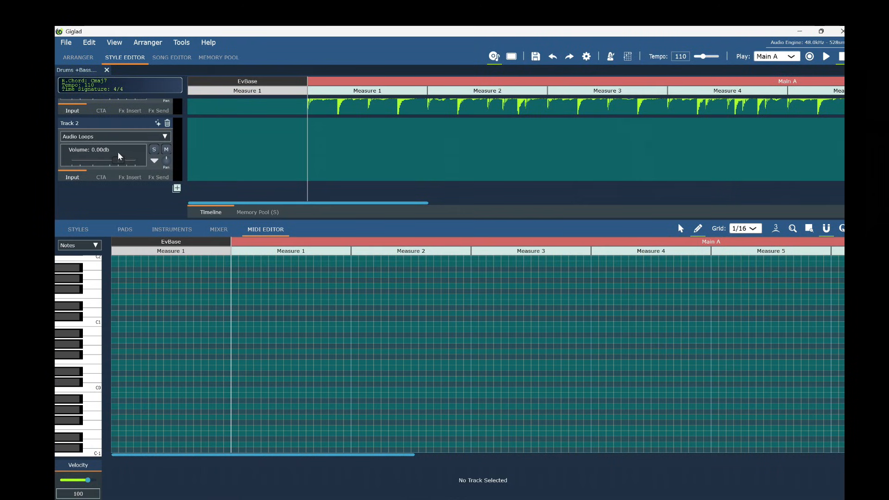
scroll(119, 149, down, 1)
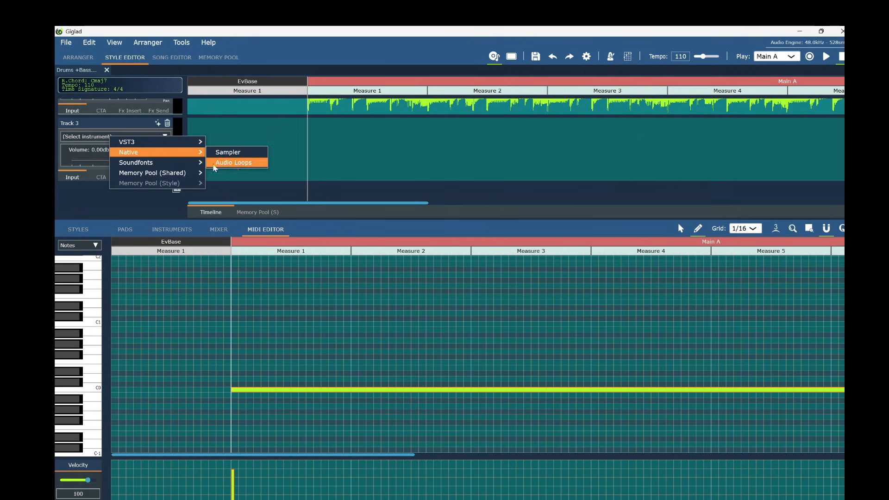
click(234, 163)
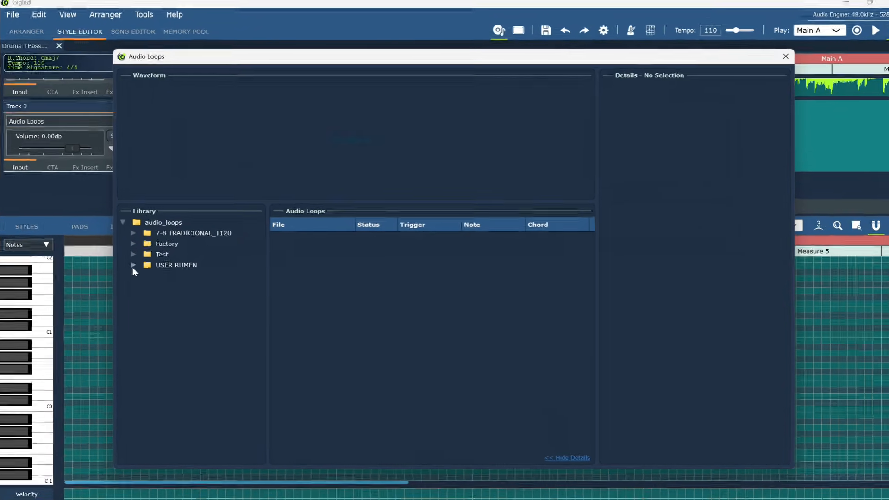
Step: Expand USER RUMEN in the loop library and add the Guitar _T90 folder's loops to Track 3's loop list
click(172, 263)
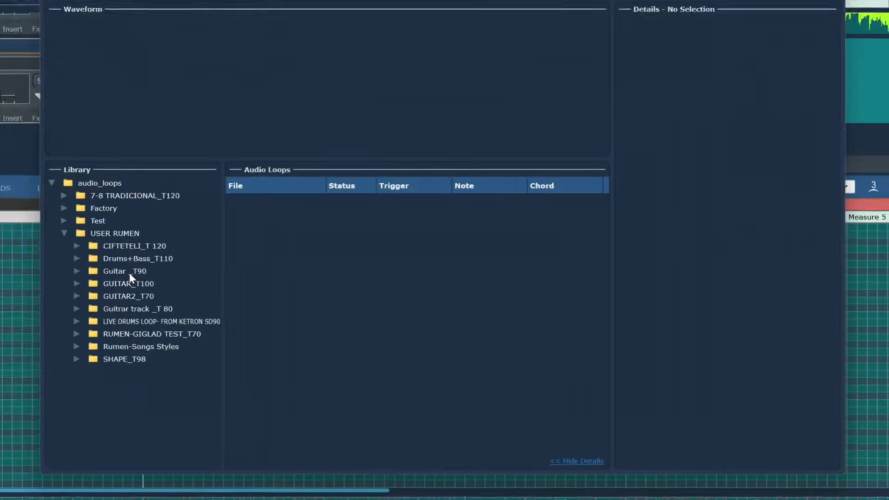
click(6, 188)
double_click(79, 258)
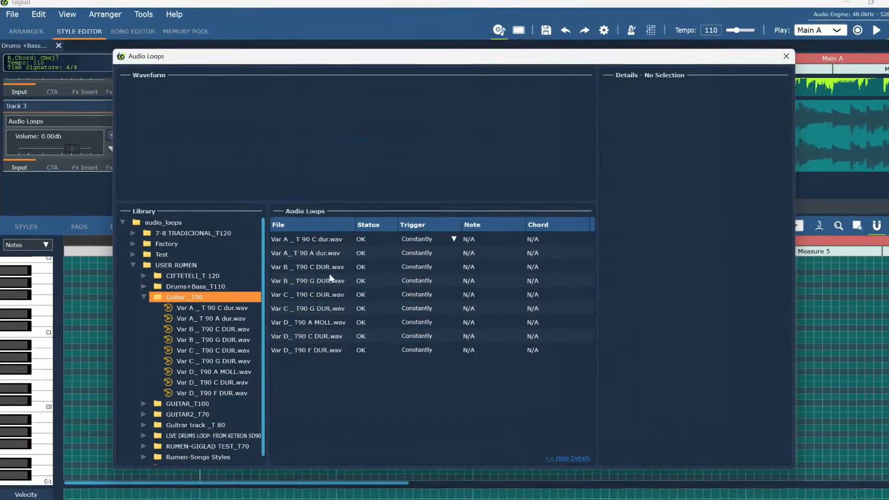
Step: Audition the Guitar _T90 loops in the list, from Var A _ T 90 C dur to Var D_ T90 F DUR, and stop playback
click(313, 239)
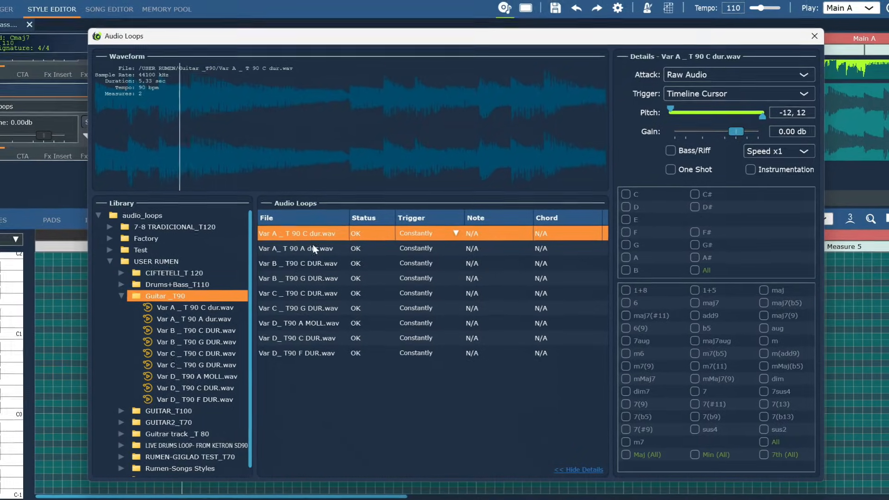
click(313, 246)
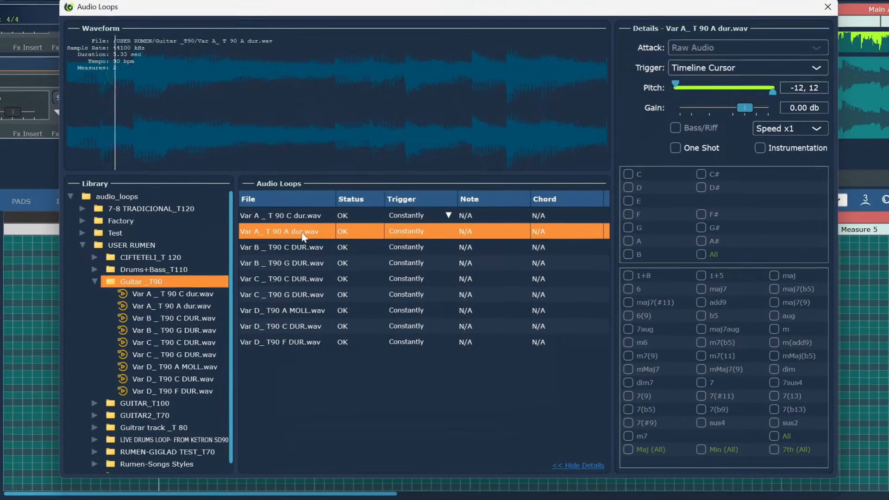
click(293, 290)
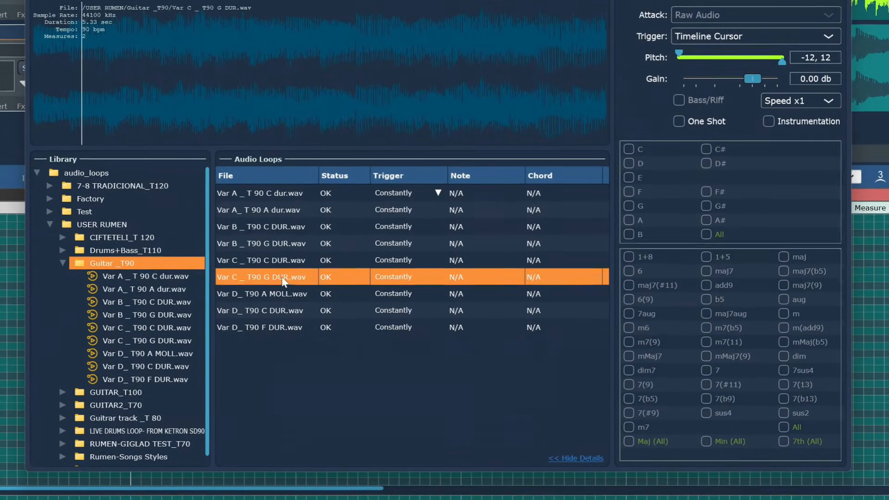
click(278, 306)
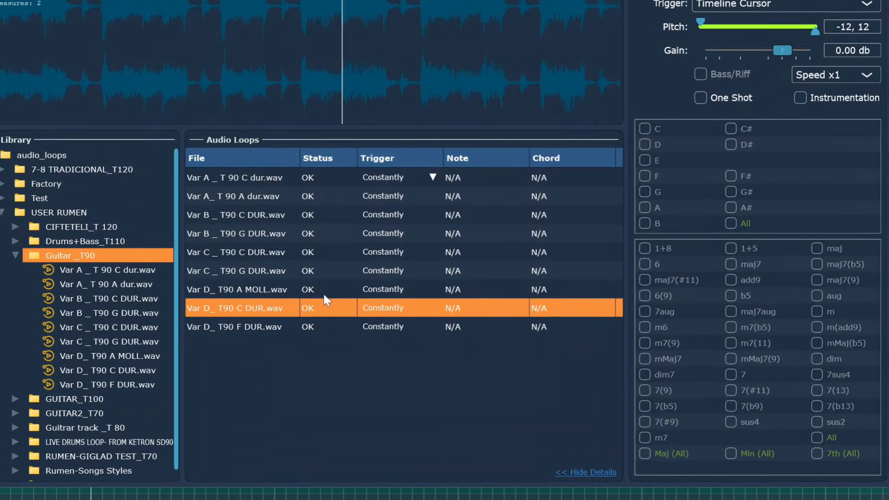
click(256, 176)
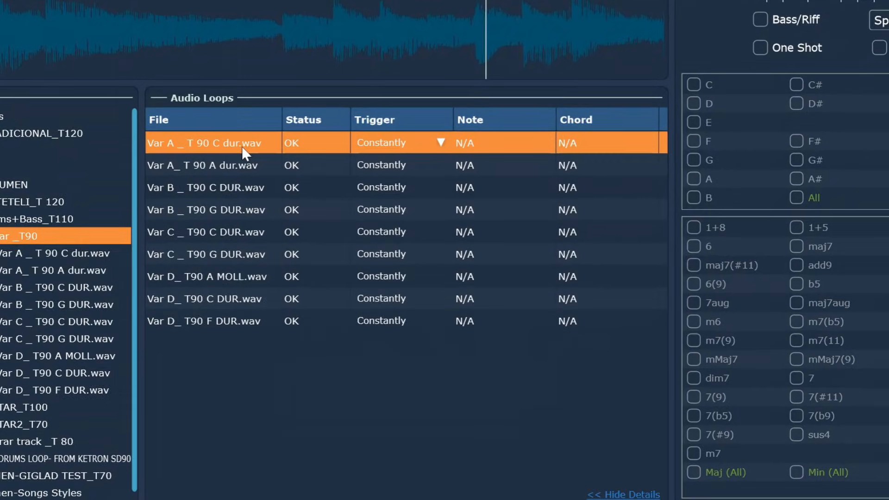
click(245, 290)
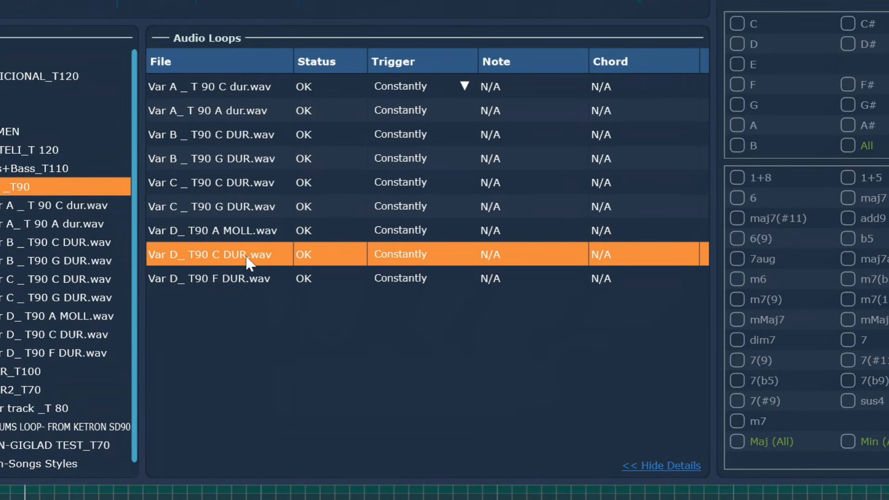
click(241, 280)
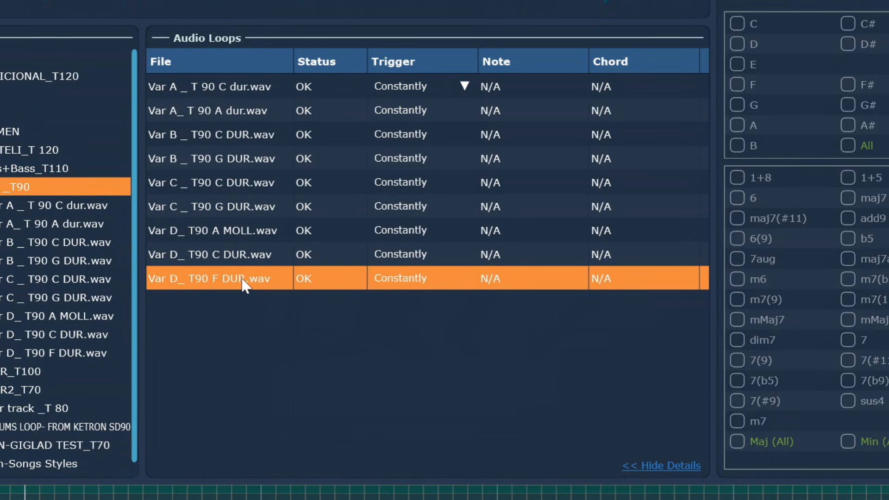
right_click(250, 281)
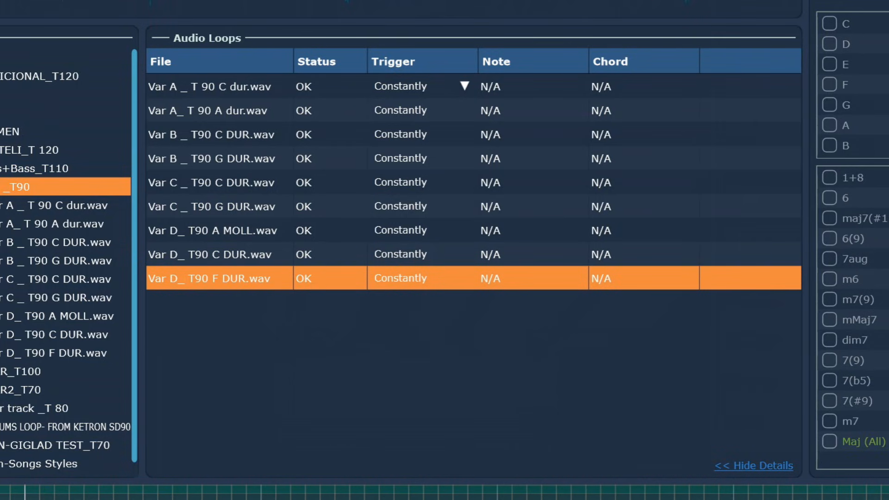
Step: Collapse the Guitar _T90 folder and add the GUITAR_T100 folder's loops to the loop list
click(1, 187)
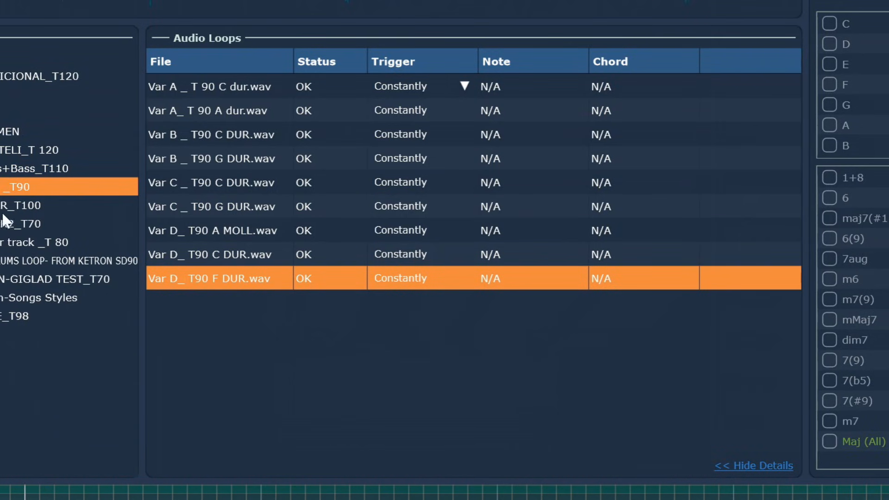
click(7, 207)
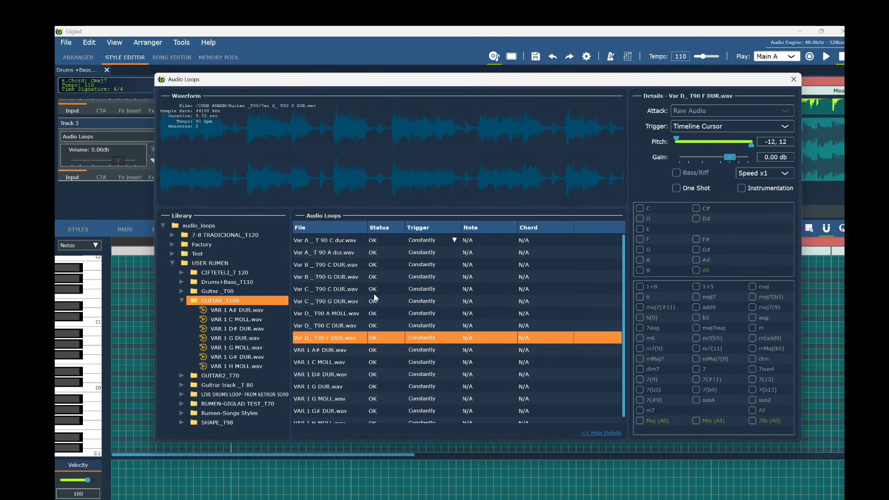
Step: Enable Instrumentation and set Var A _ T 90 C dur.wav to trigger by note and chord, with root C and Maj (All)
click(338, 243)
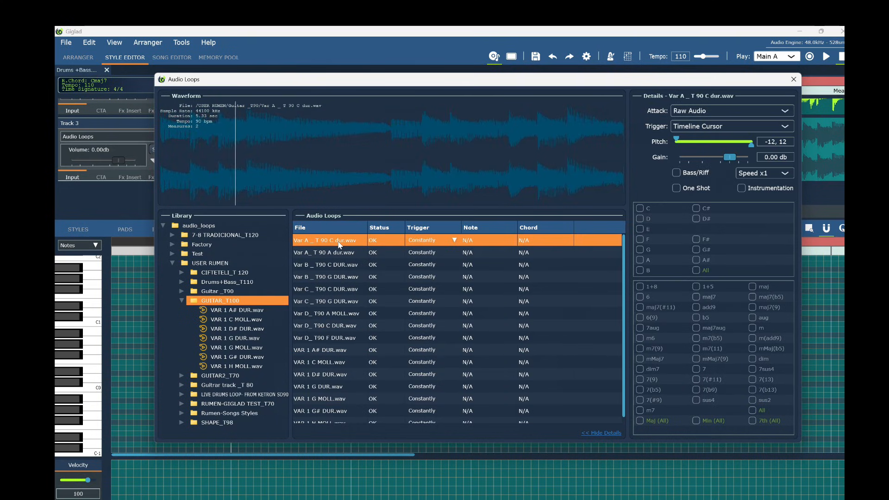
right_click(340, 245)
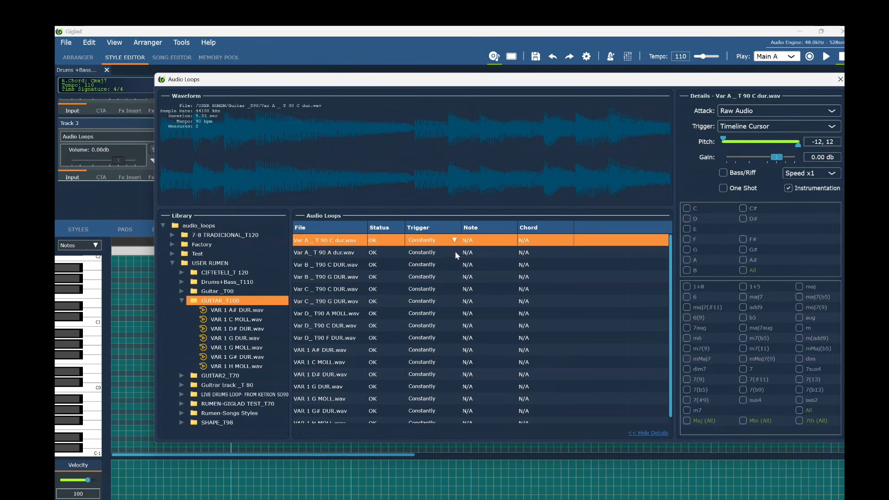
click(497, 277)
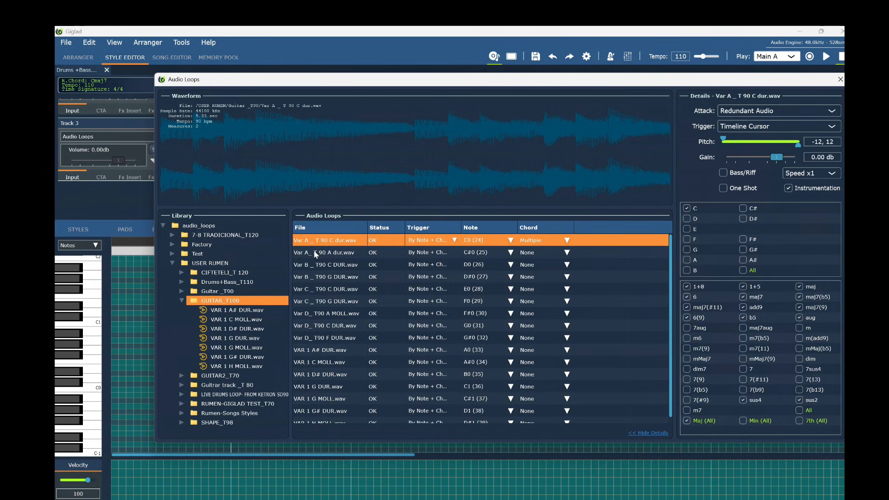
Step: Assign root A and Maj (All) chords to Var A_ T 90 A dur.wav and set its trigger note to C0 (24)
click(339, 255)
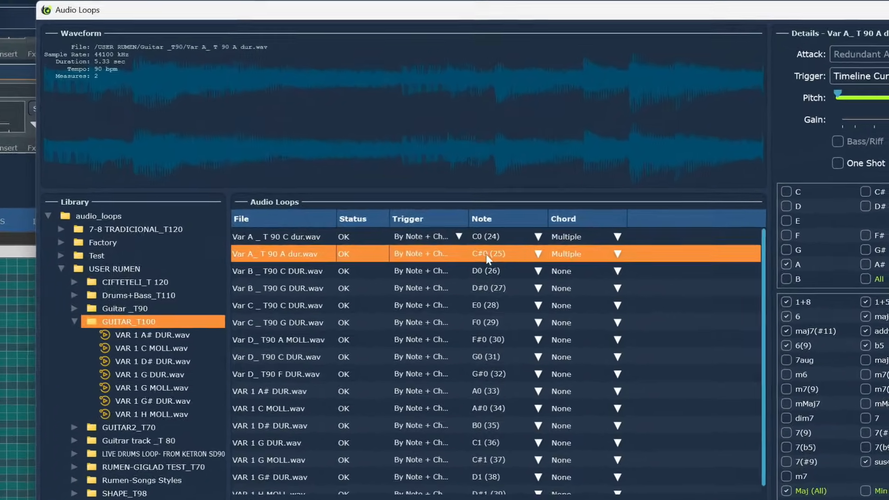
click(532, 254)
mouse_move(466, 281)
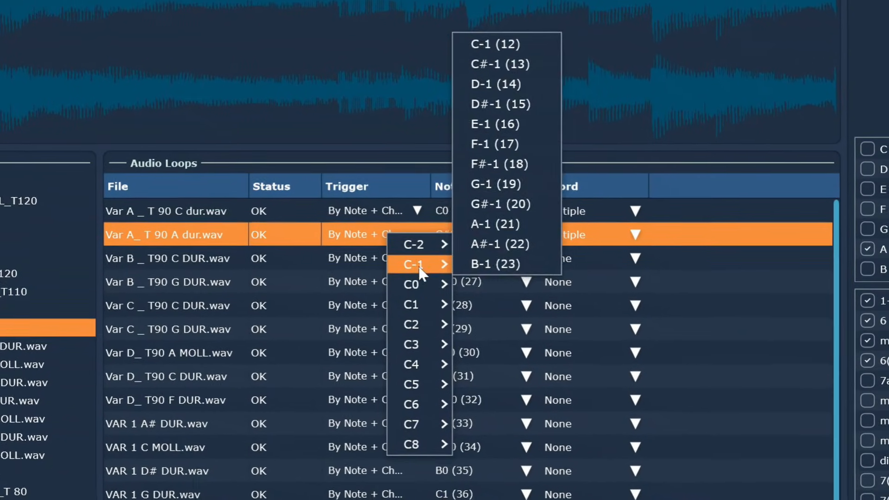
mouse_move(440, 289)
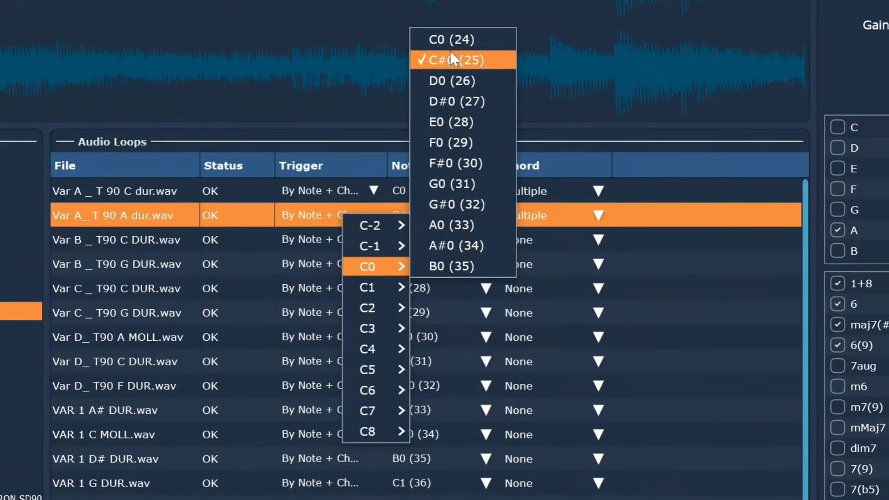
click(461, 46)
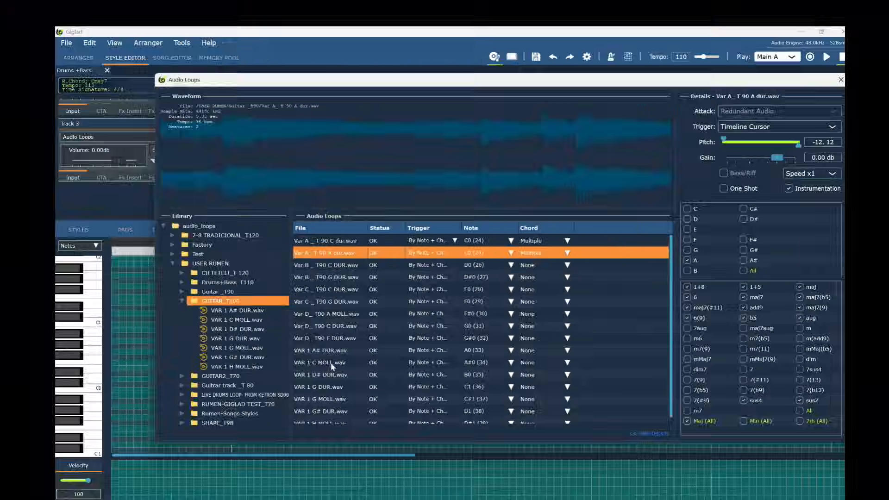
Step: Preview VAR 1 C MOLL.wav, stop it, and set its trigger note to C0 (24) with root C and Min (All) chords
click(126, 436)
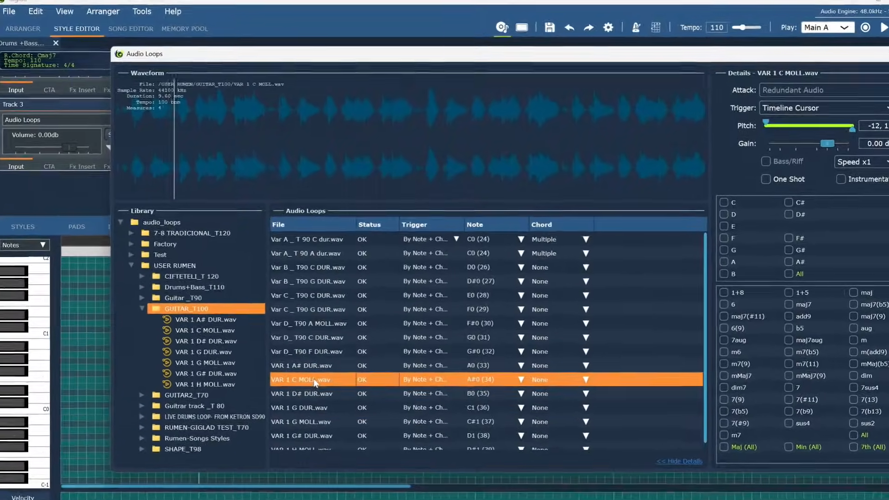
right_click(314, 376)
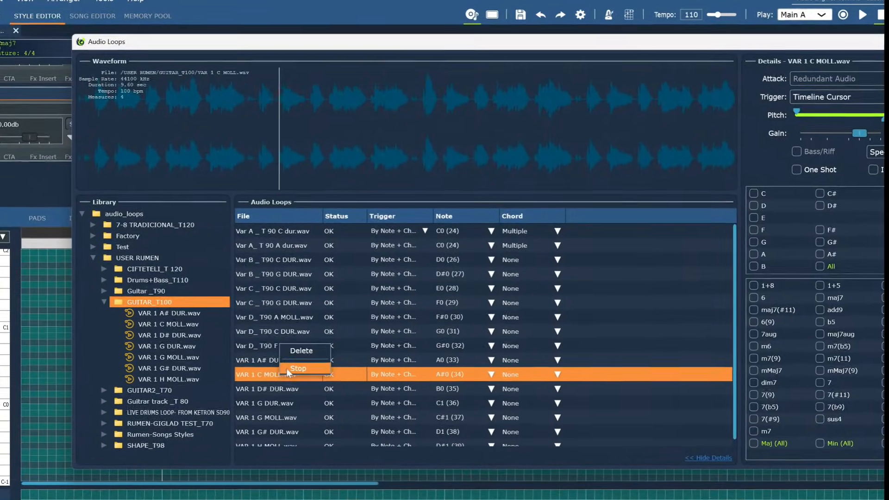
click(295, 367)
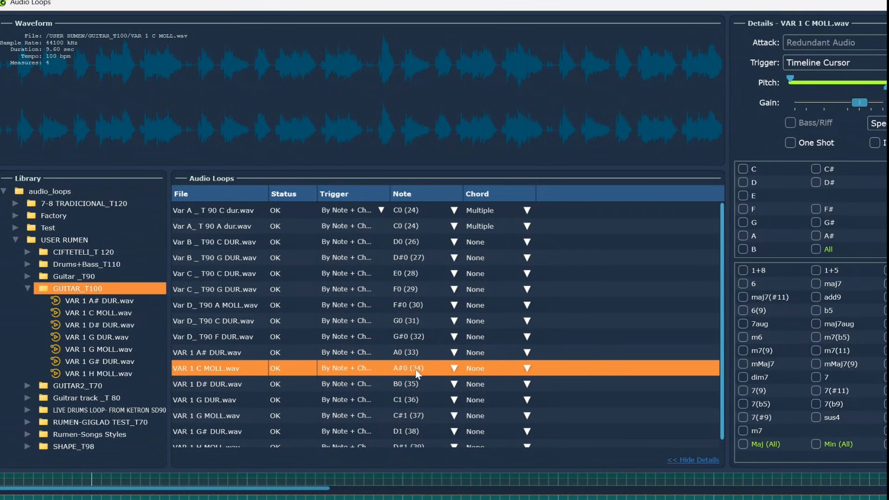
click(419, 374)
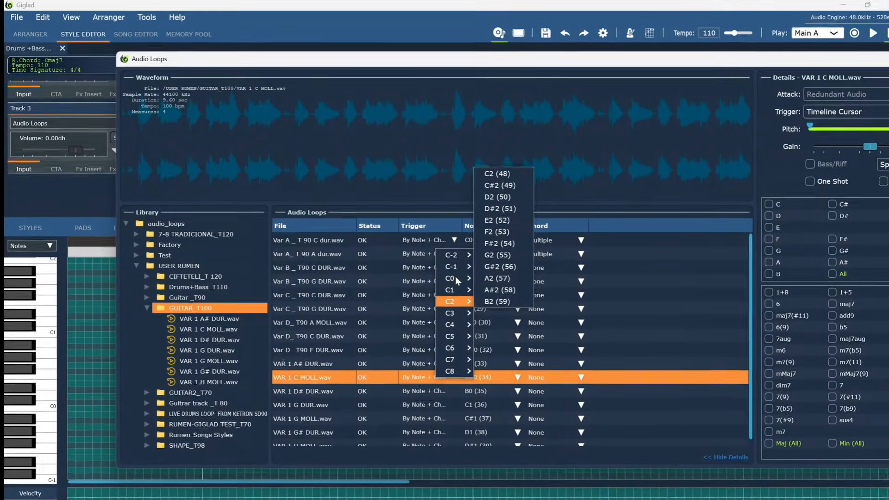
mouse_move(455, 277)
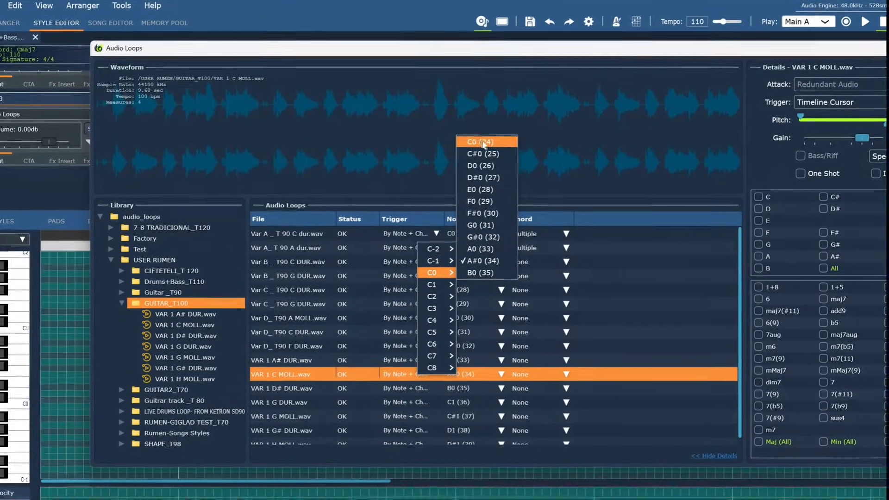
click(483, 143)
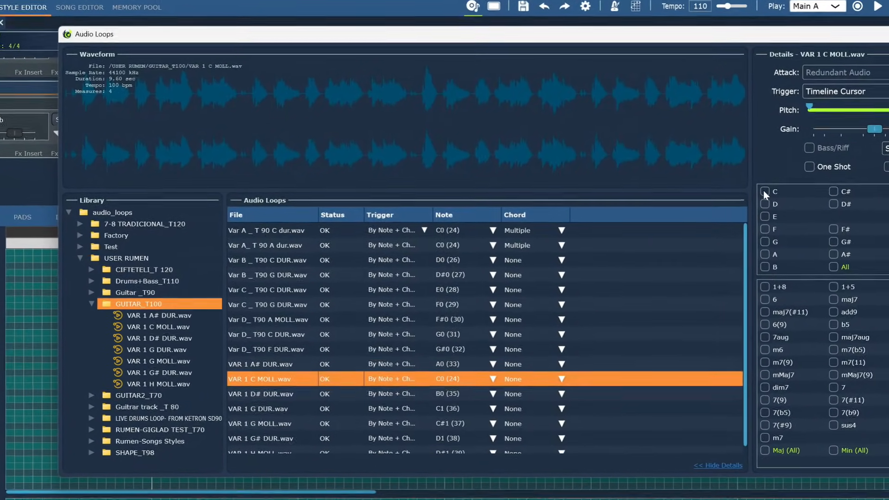
click(764, 191)
click(834, 450)
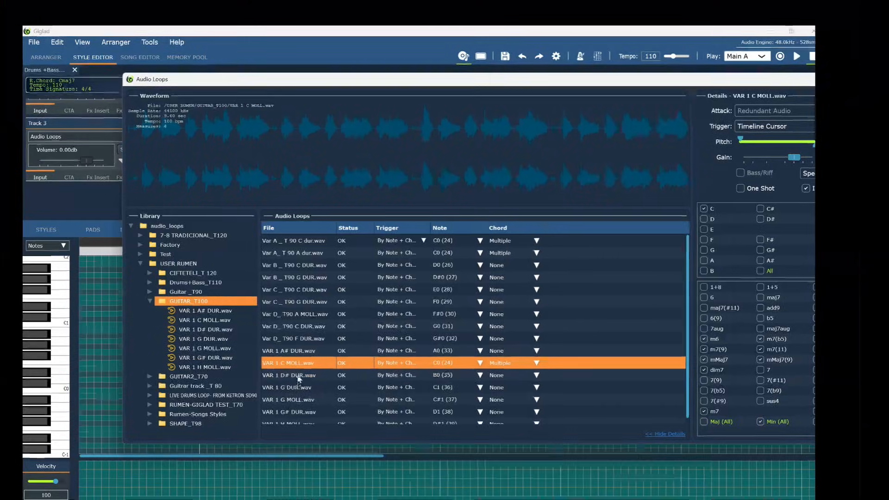
Step: Preview VAR 1 G MOLL.wav, stop it, and assign multiple trigger chords to it
scroll(232, 400, down, 1)
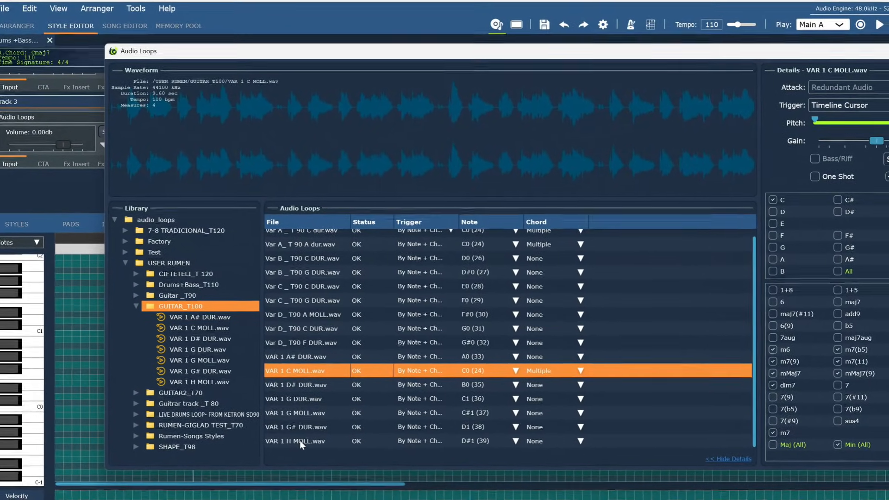
click(303, 414)
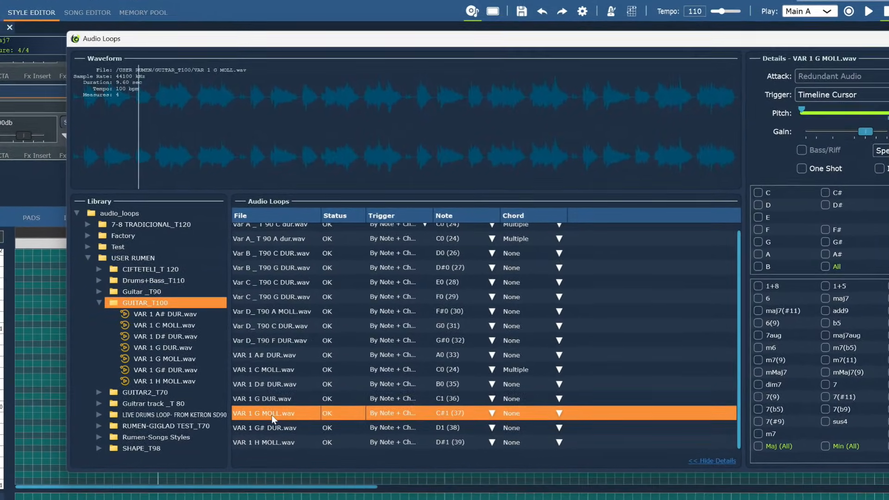
right_click(271, 416)
click(278, 415)
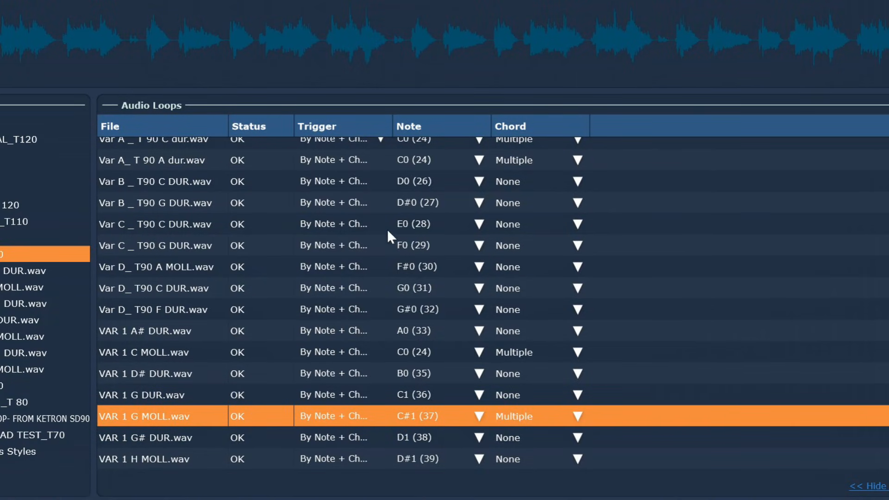
Step: Set the trigger note of VAR 1 G MOLL.wav to C0 (24)
scroll(417, 246, up, 1)
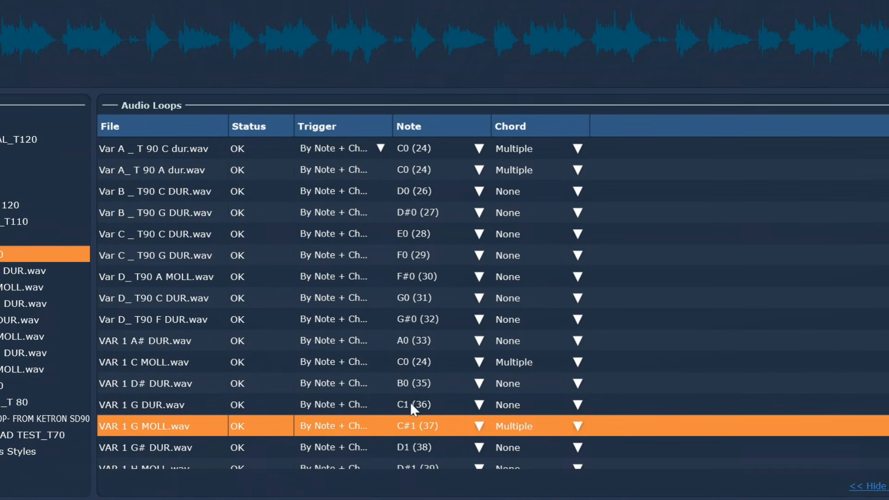
click(409, 428)
mouse_move(441, 274)
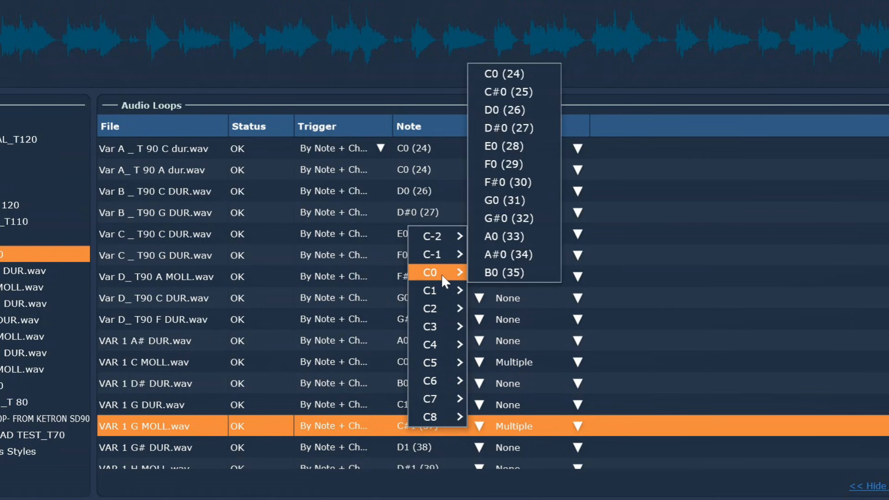
click(505, 75)
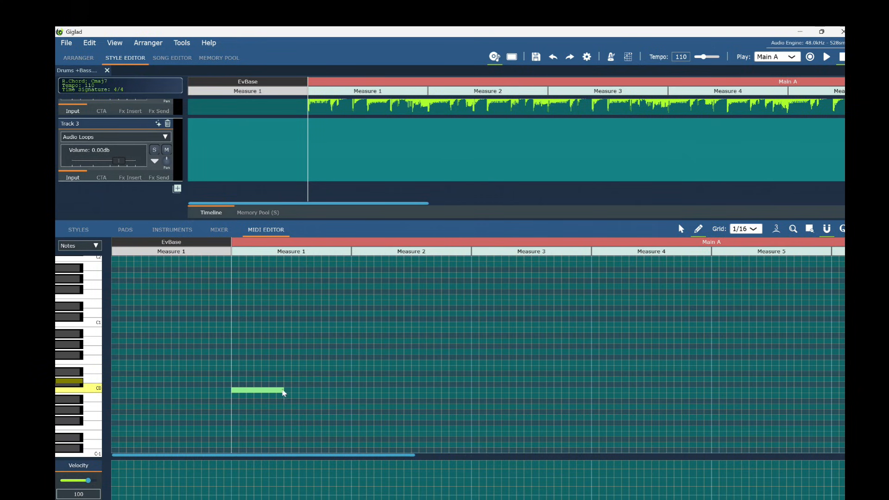
Step: Draw a C0 note spanning all eight measures of Main A on the Audio Loops track and save the Drums +Bass style
drag(418, 406, 827, 397)
drag(399, 456, 573, 462)
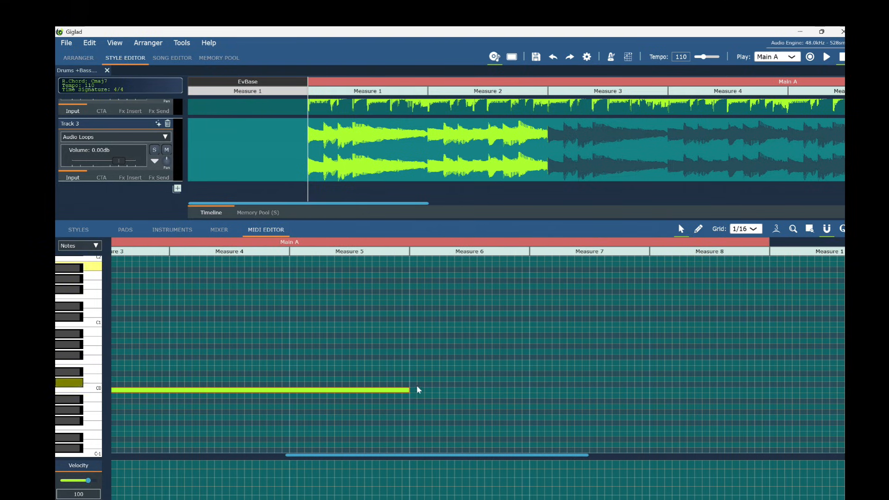
drag(410, 390, 454, 391)
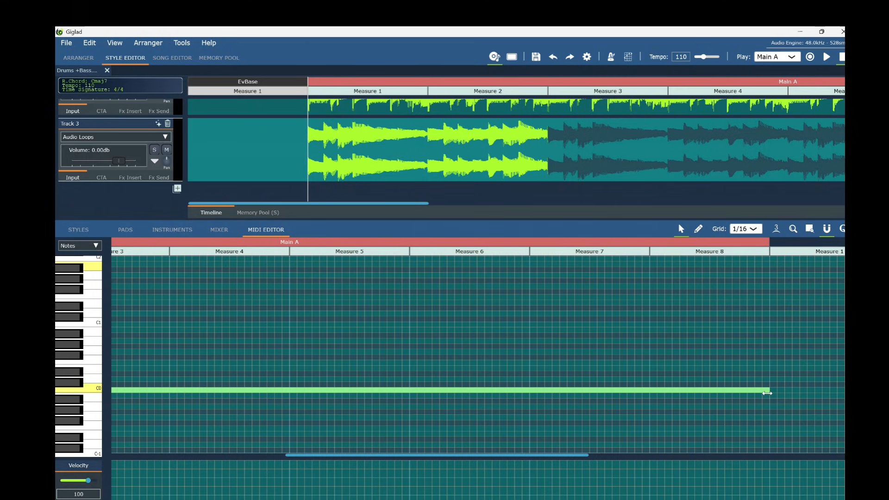
drag(767, 393, 768, 393)
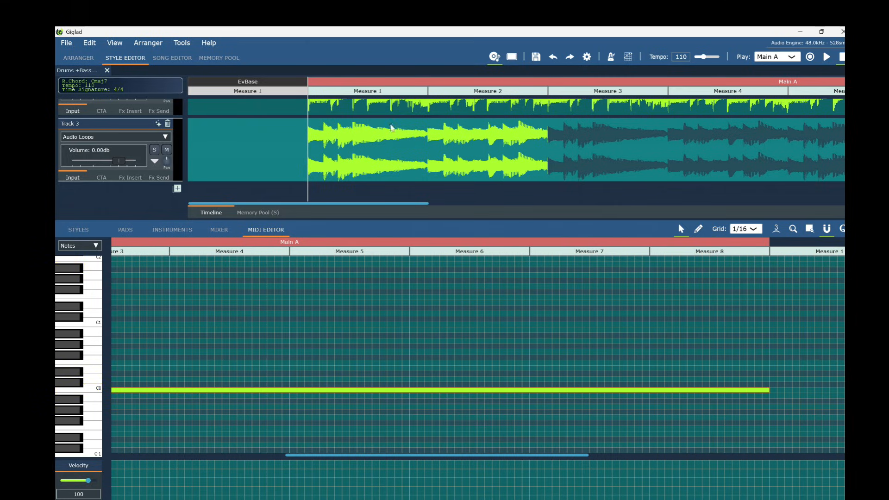
click(64, 44)
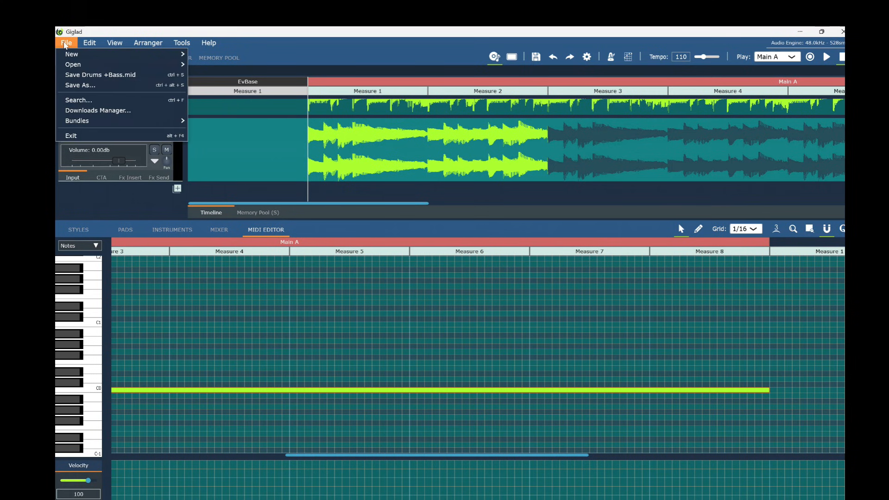
click(87, 76)
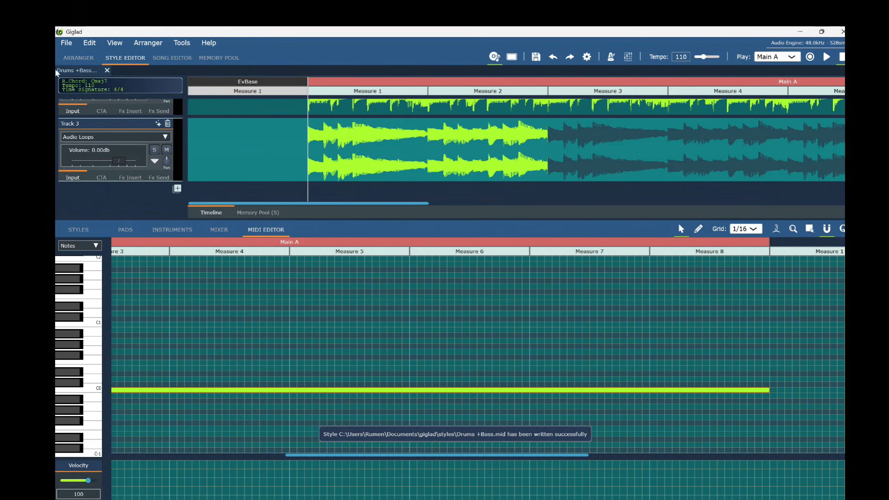
Step: In the arranger, raise Track 3's mixer volume to about 0 dB while the Drums +Bass style plays, and stop playback
click(68, 59)
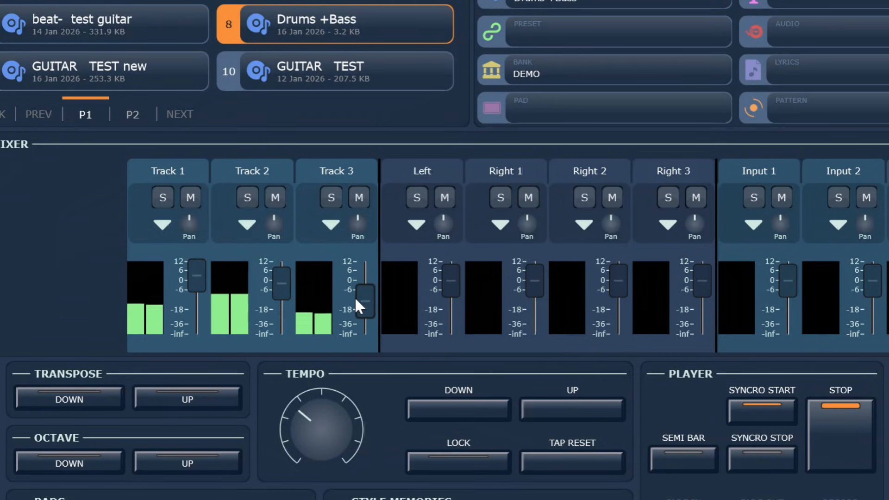
drag(363, 302, 365, 282)
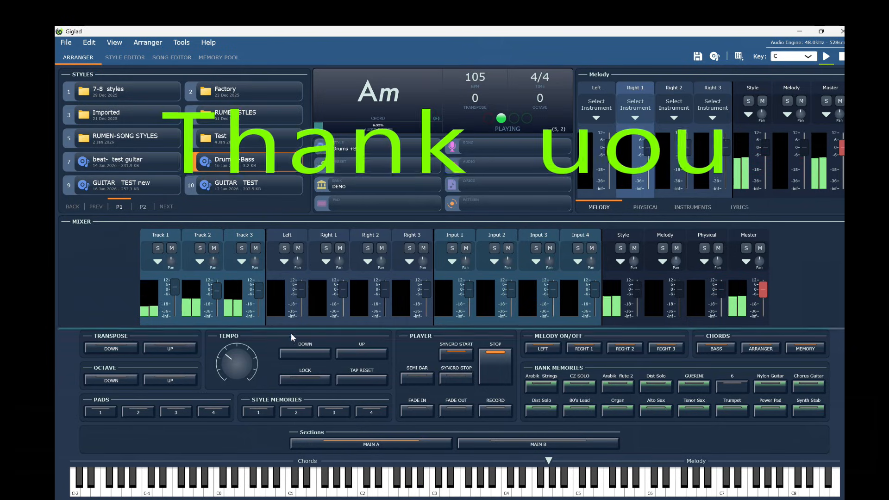
click(494, 371)
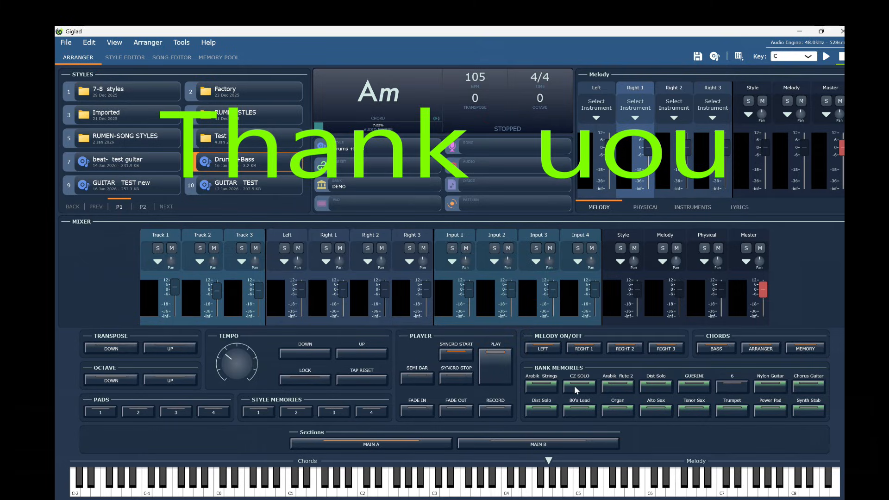